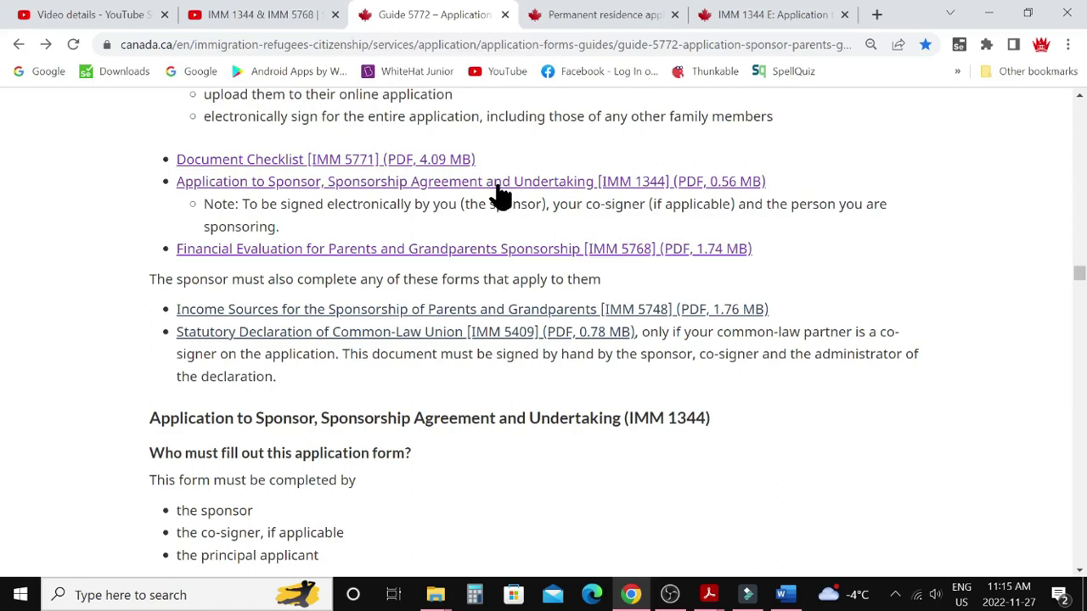
# Locate IMM 1344 in the permanent residence portal's form list and download the Application to Sponsor PDF
pyautogui.click(571, 22)
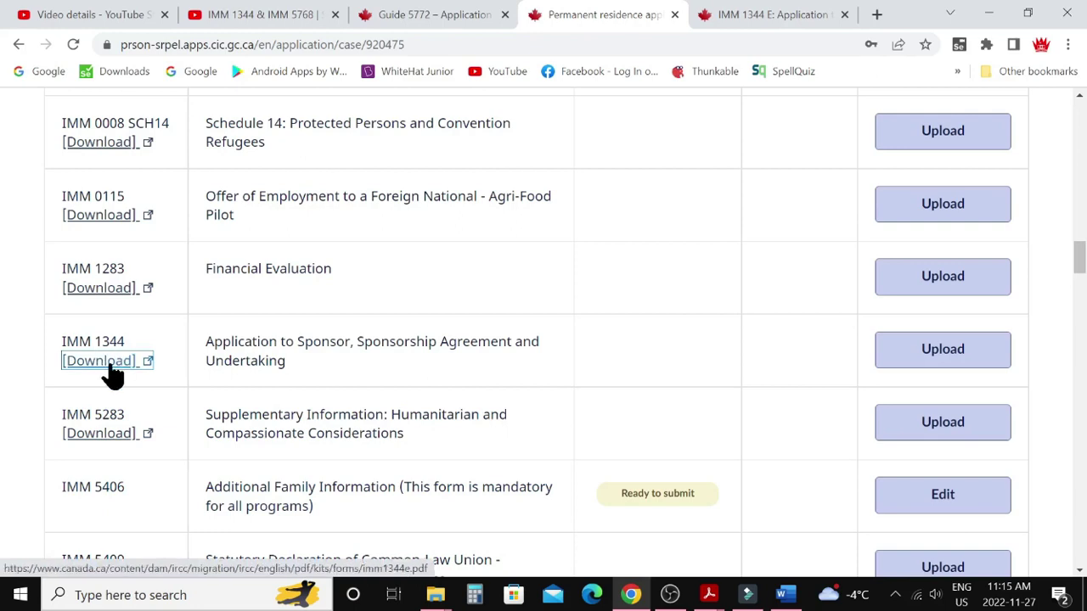
pyautogui.click(749, 17)
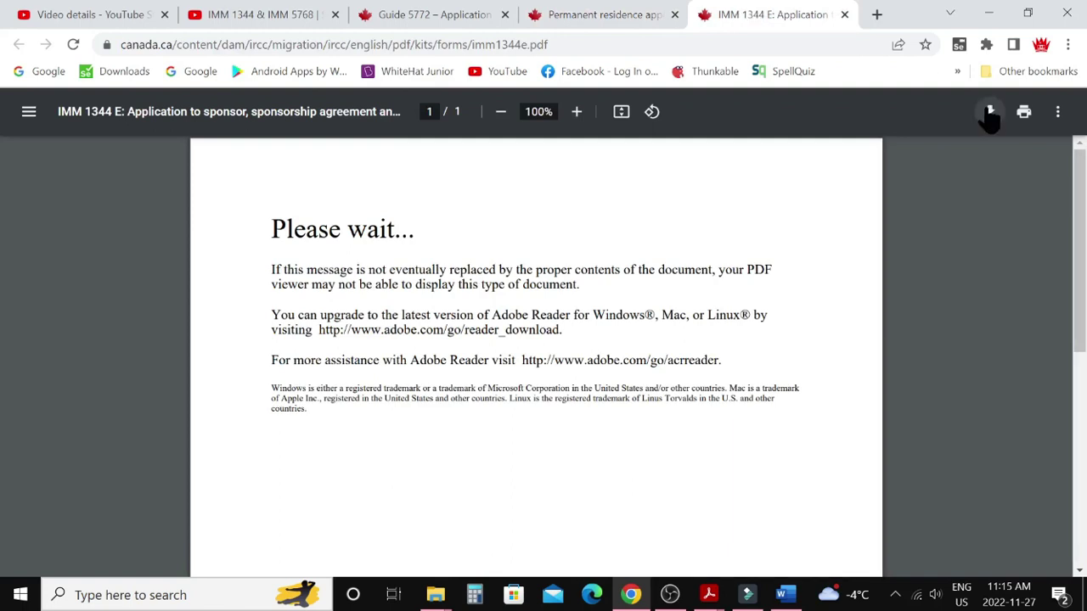
pyautogui.click(990, 111)
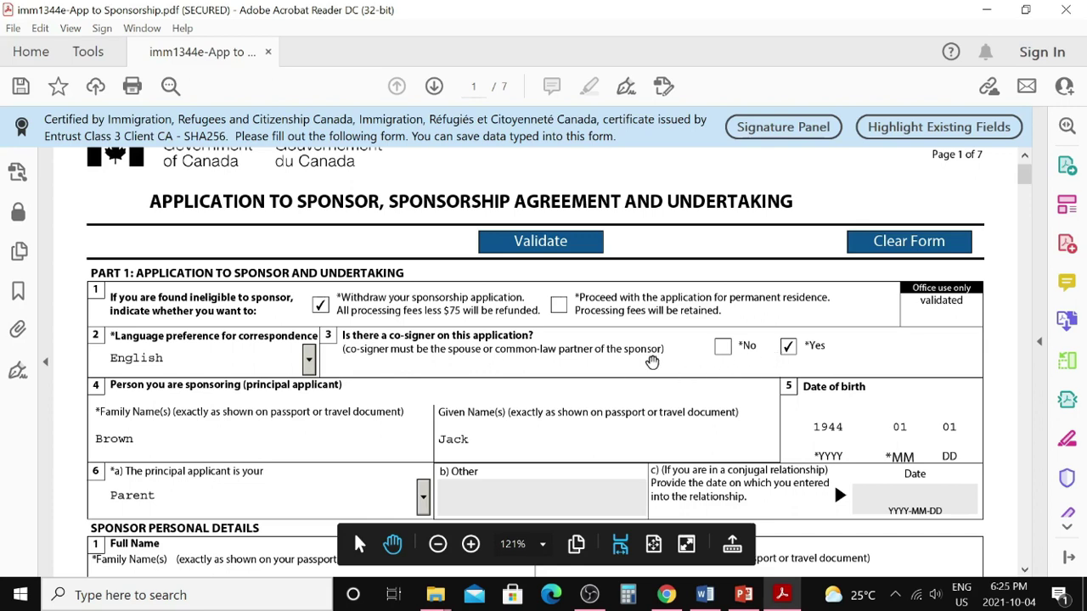
# Set the principal applicant's relationship to the sponsor in question 6a of Part 1 to Parent
pyautogui.scroll(-1, 651, 362)
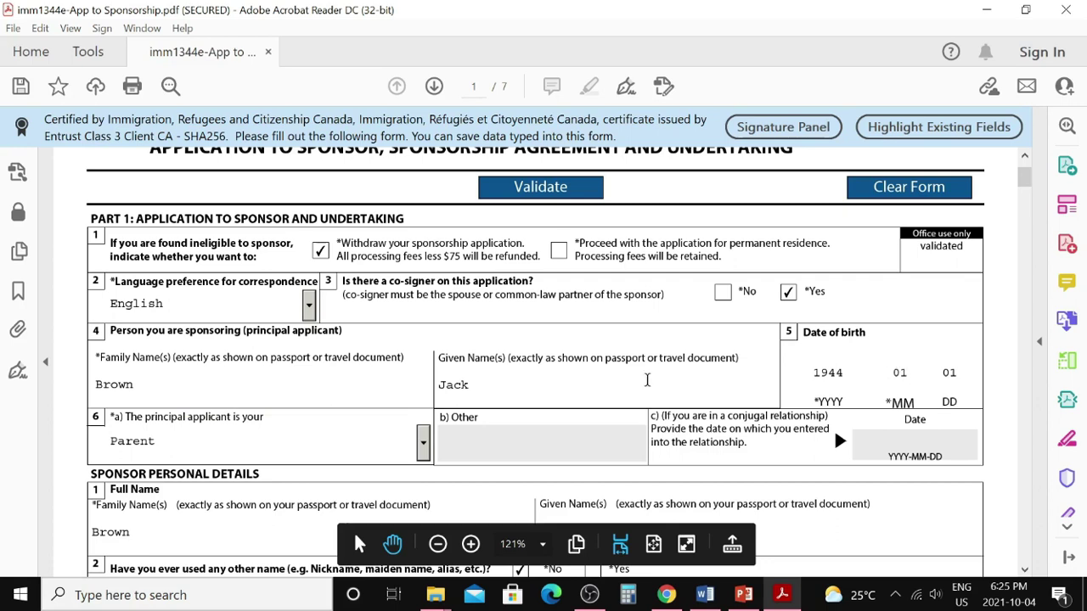
pyautogui.scroll(-1, 300, 394)
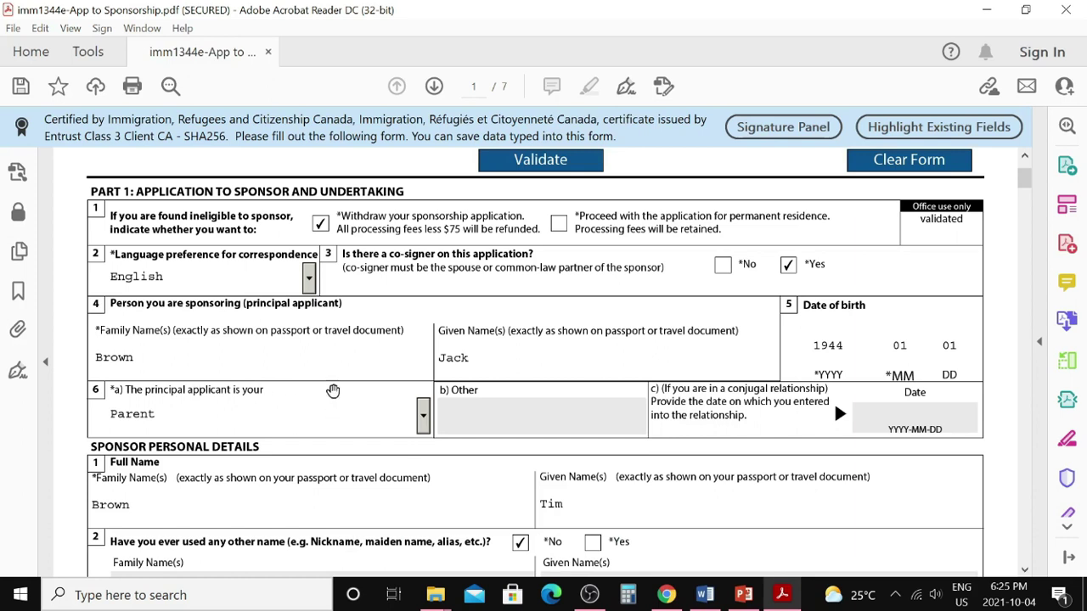
pyautogui.click(424, 422)
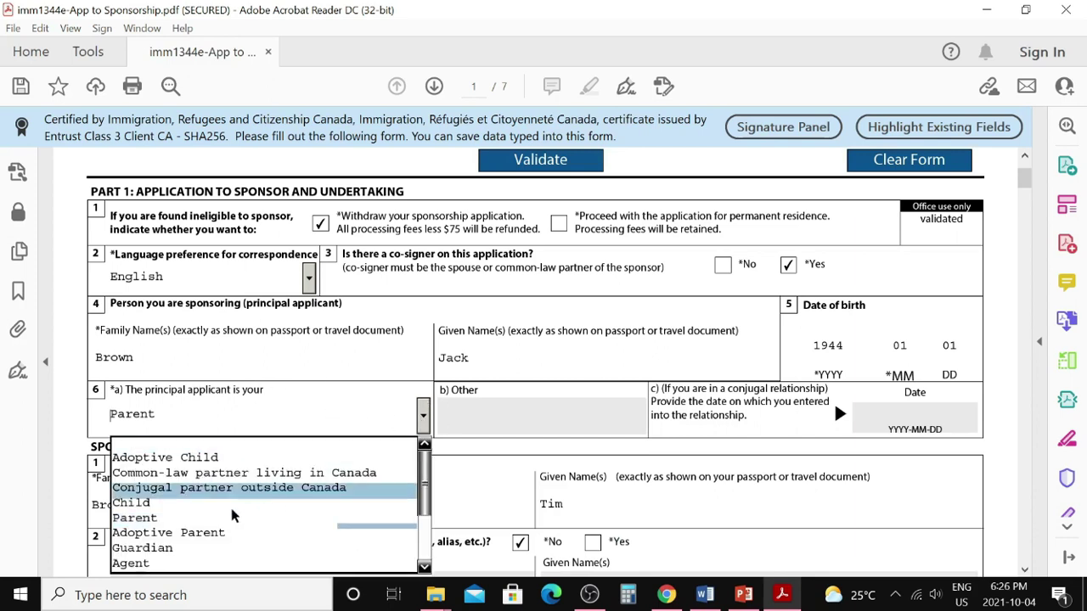
pyautogui.click(174, 519)
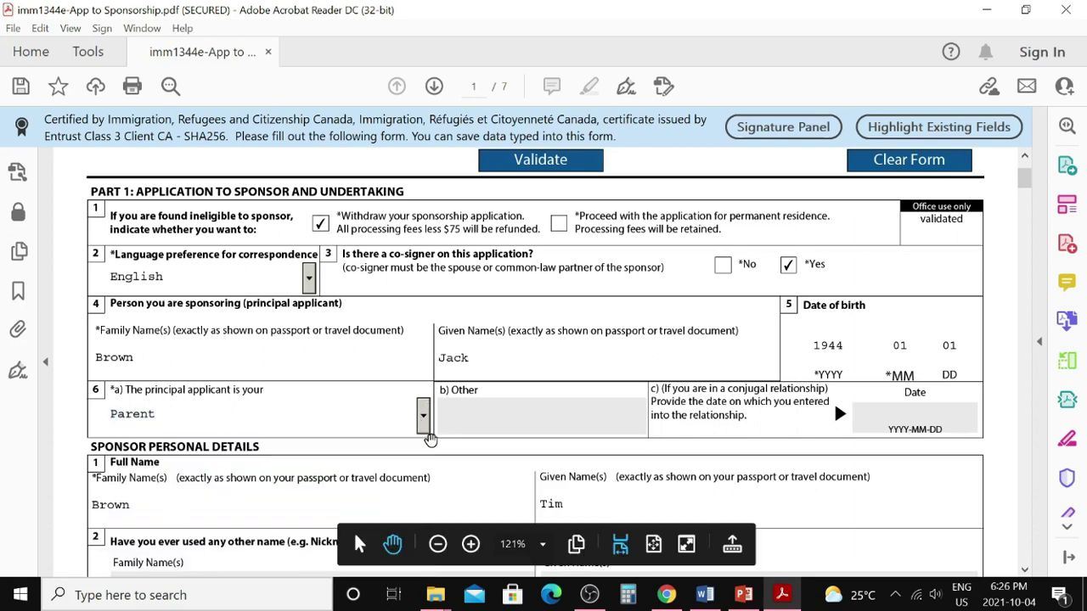
# Examine the sponsor's personal details from full name to place of birth, including the options offered for Status in Canada
pyautogui.scroll(-2, 789, 421)
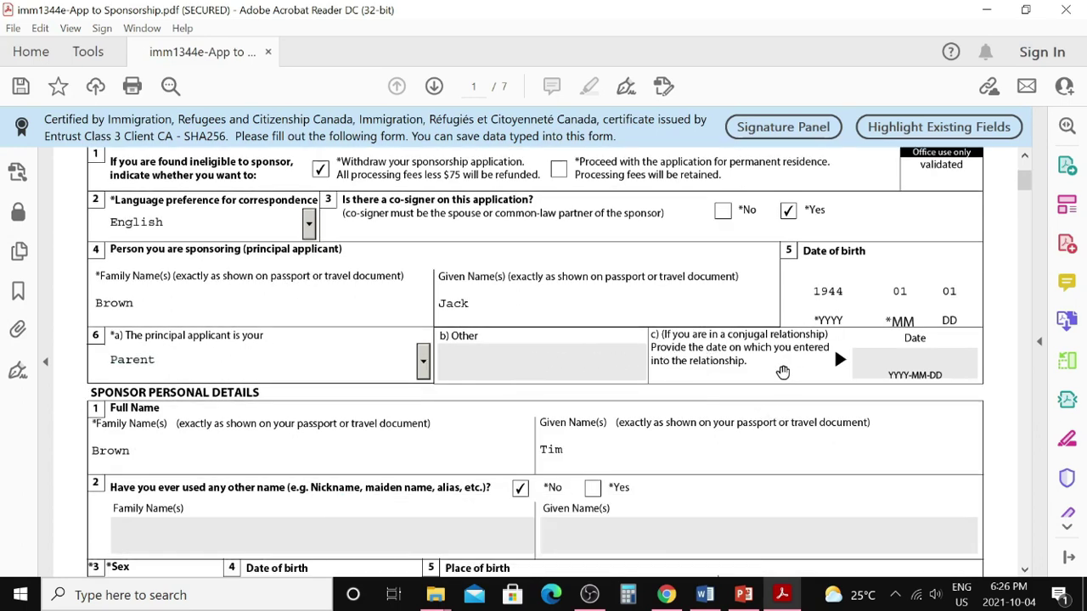
pyautogui.scroll(-3, 593, 351)
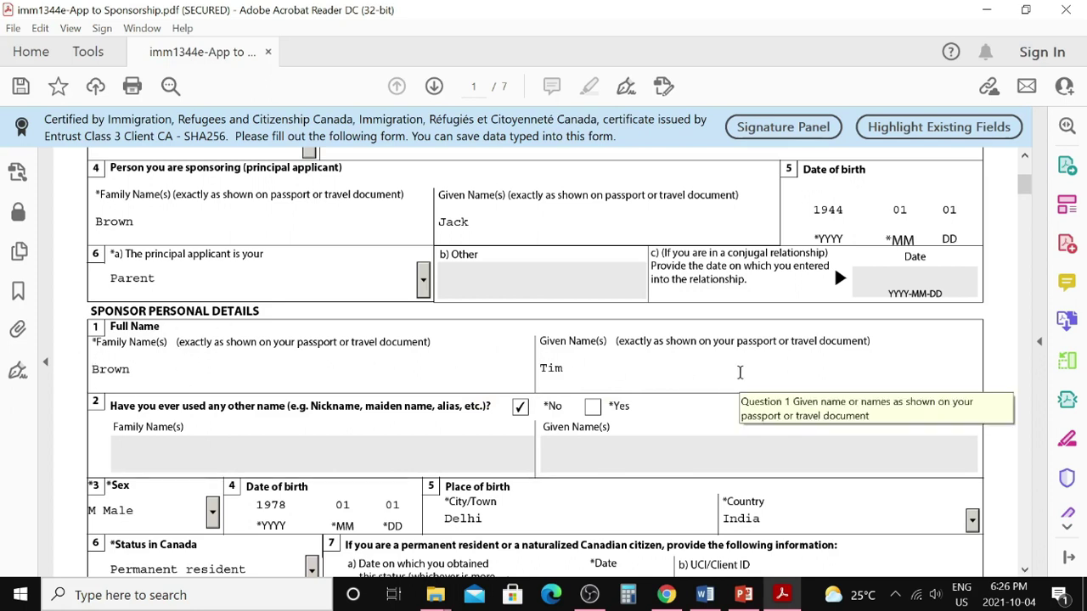
pyautogui.scroll(-1, 739, 372)
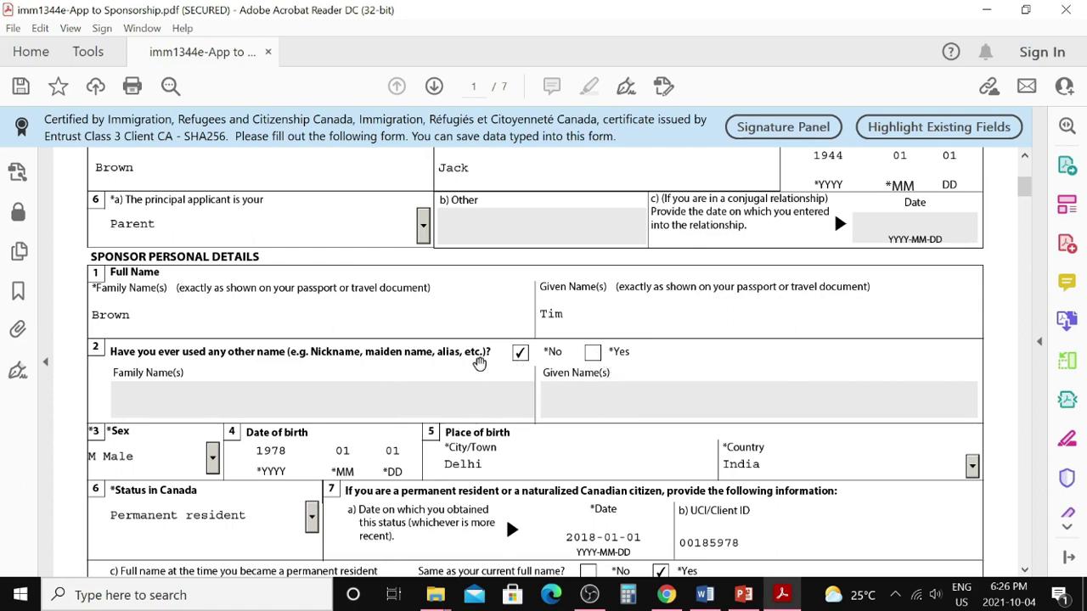
pyautogui.scroll(-1, 378, 376)
pyautogui.scroll(-1, 378, 376)
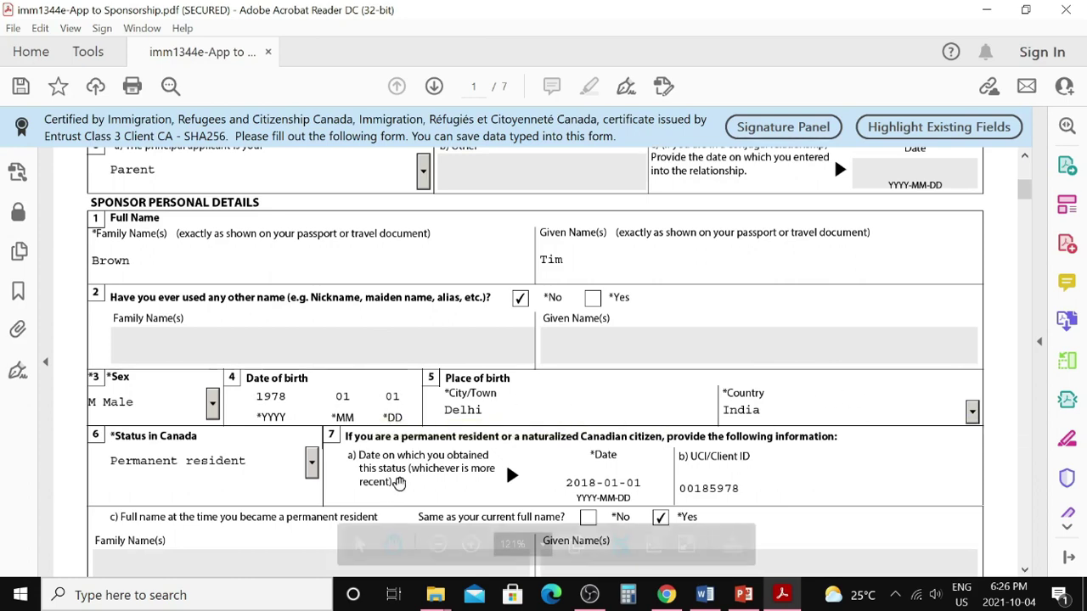
pyautogui.scroll(-3, 247, 447)
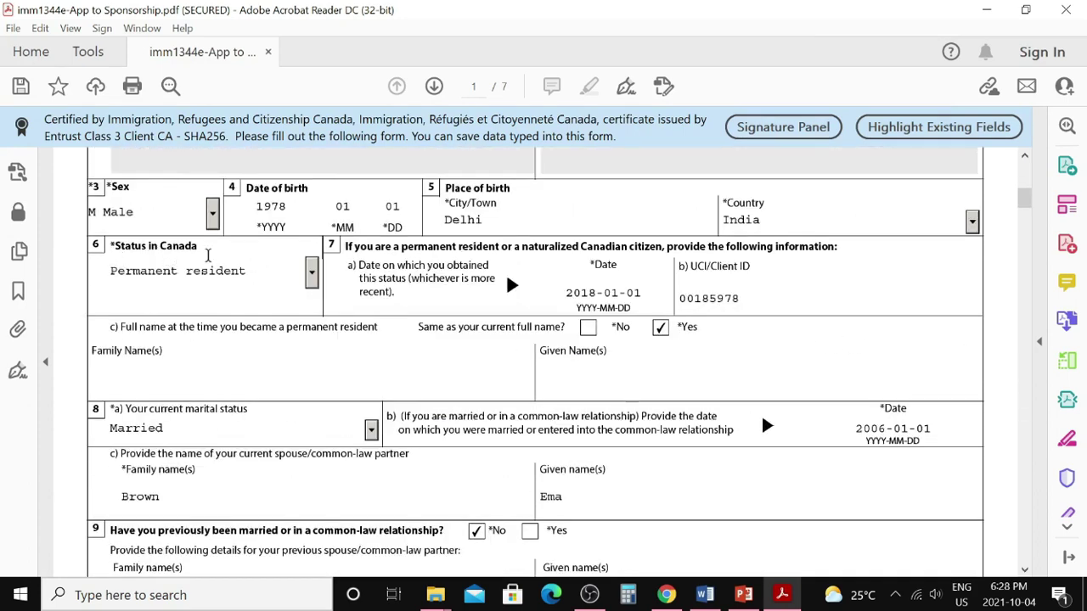
pyautogui.click(312, 273)
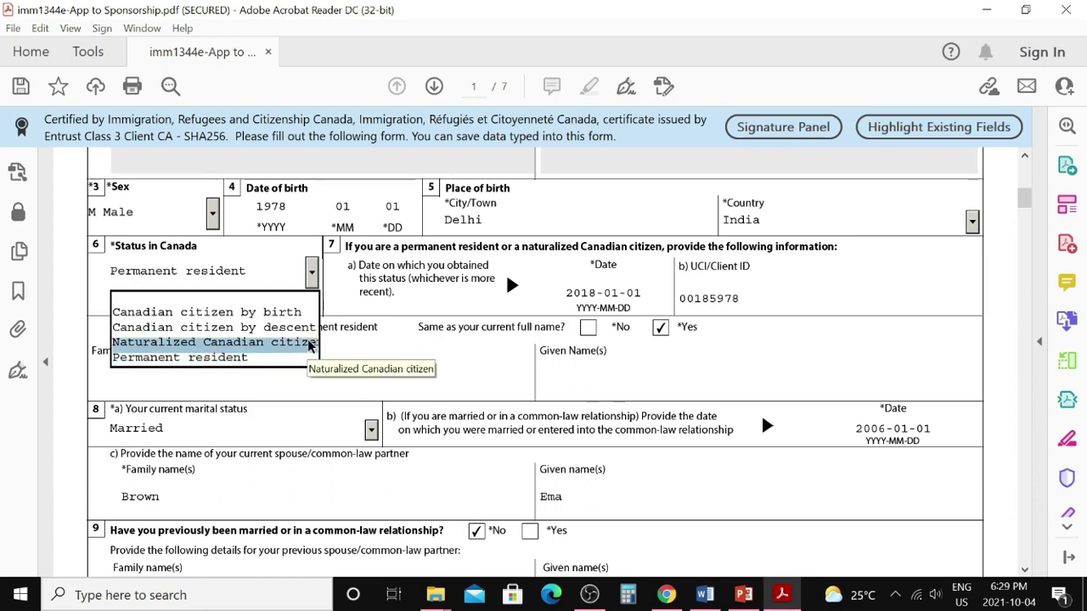
pyautogui.click(531, 291)
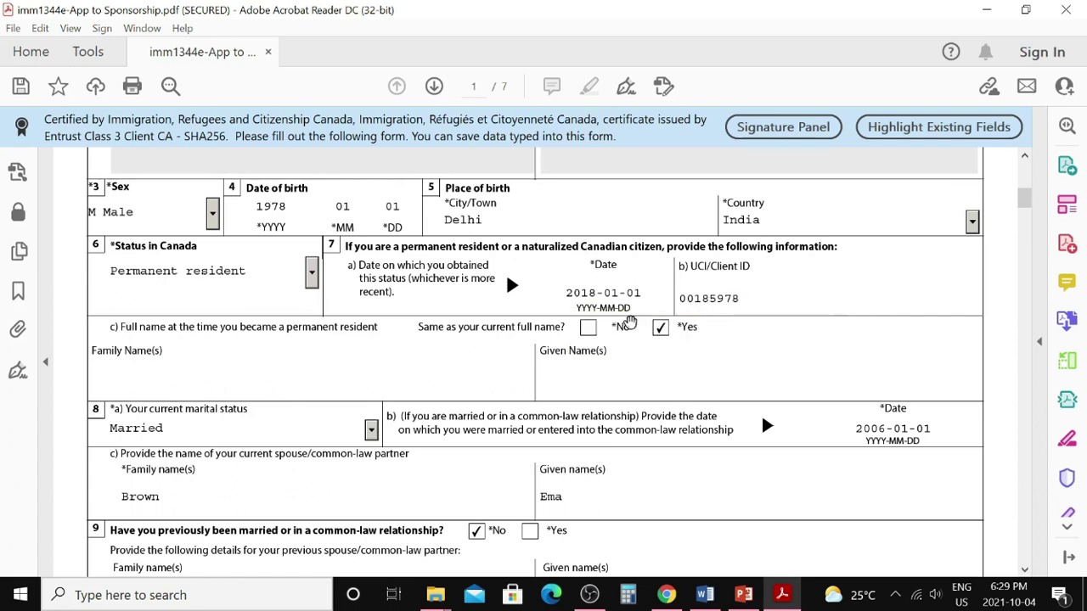
# Examine the sponsor's permanent residence information, current marital status, spouse's name and previous relationship answers
pyautogui.scroll(-1, 505, 363)
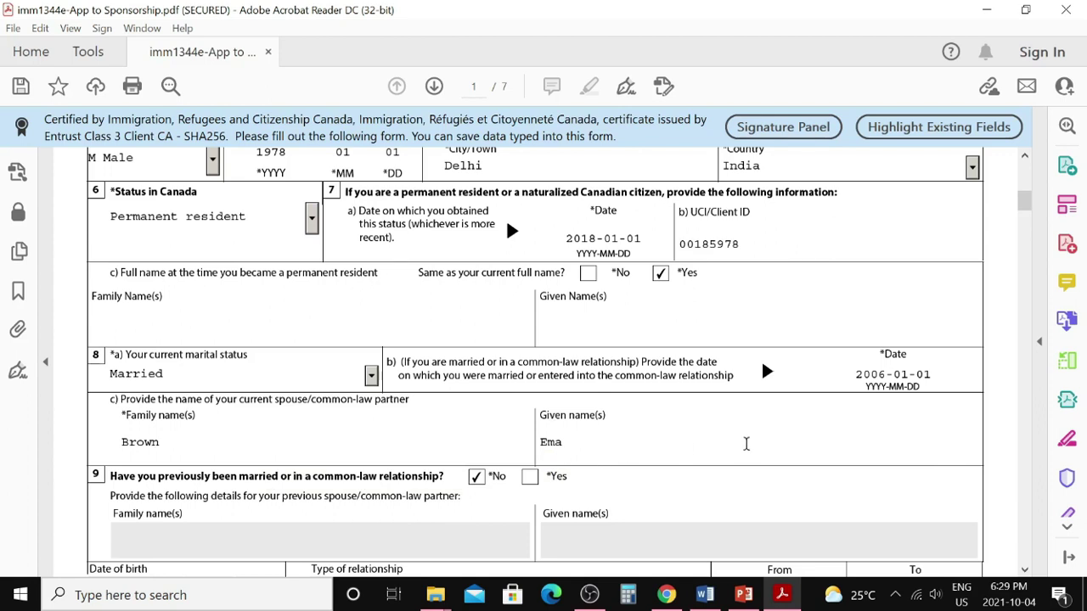
pyautogui.scroll(-3, 694, 502)
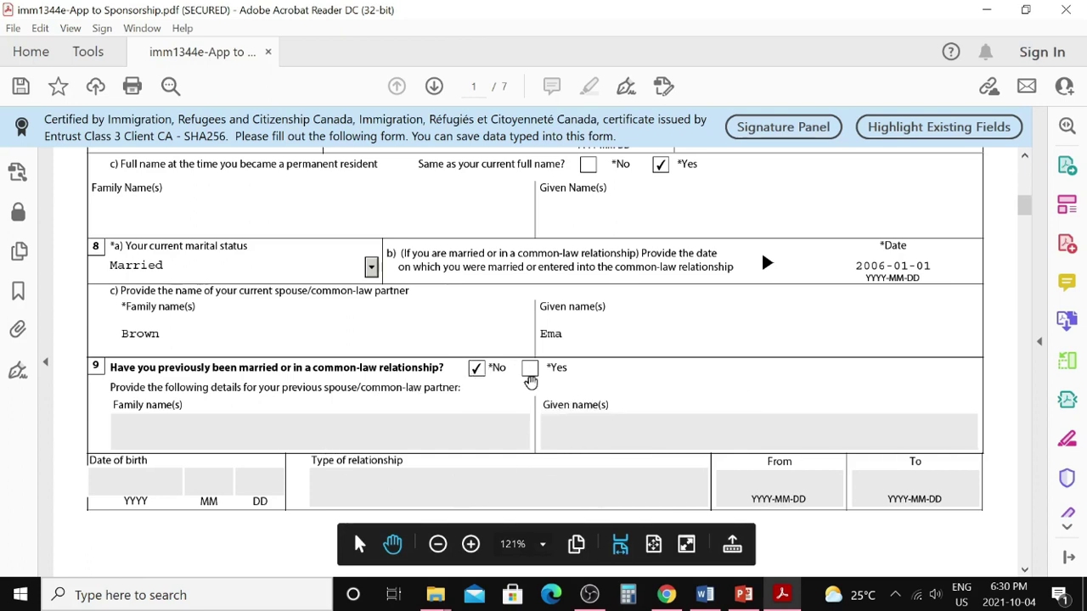
pyautogui.scroll(-3, 108, 262)
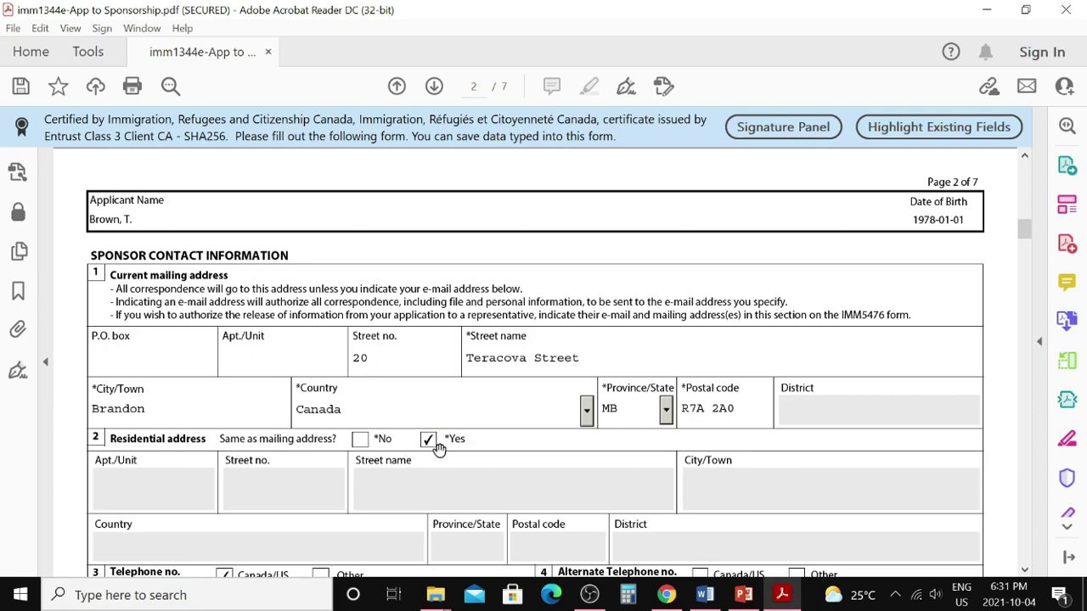
# Examine the sponsor's mailing and residential address, telephone and e-mail fields, and the residency declaration on page 2
pyautogui.scroll(-1, 506, 442)
pyautogui.scroll(-1, 506, 442)
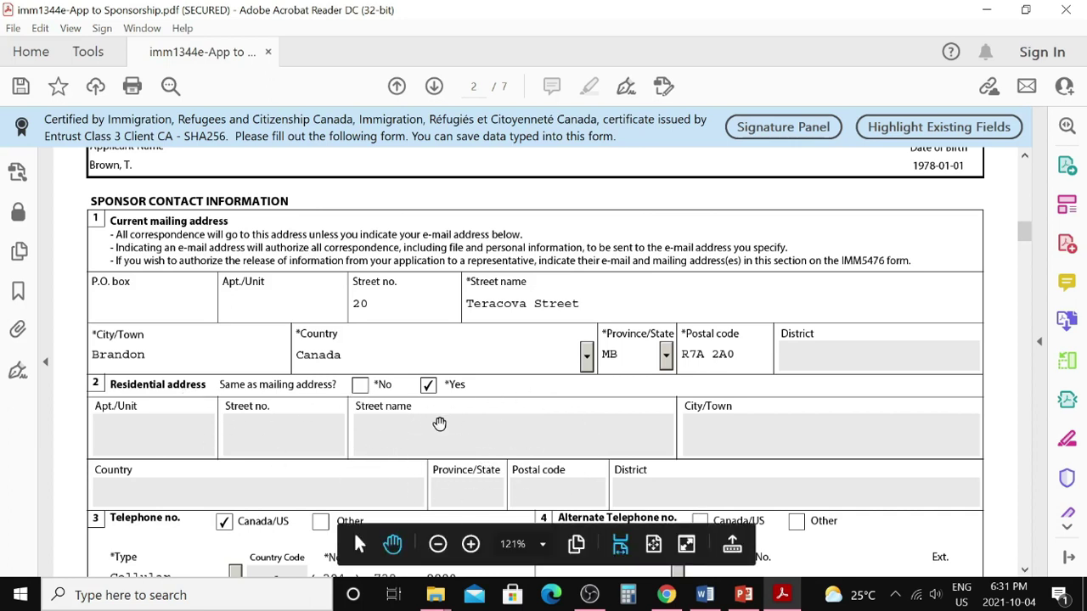
pyautogui.scroll(-3, 438, 422)
pyautogui.scroll(-1, 400, 392)
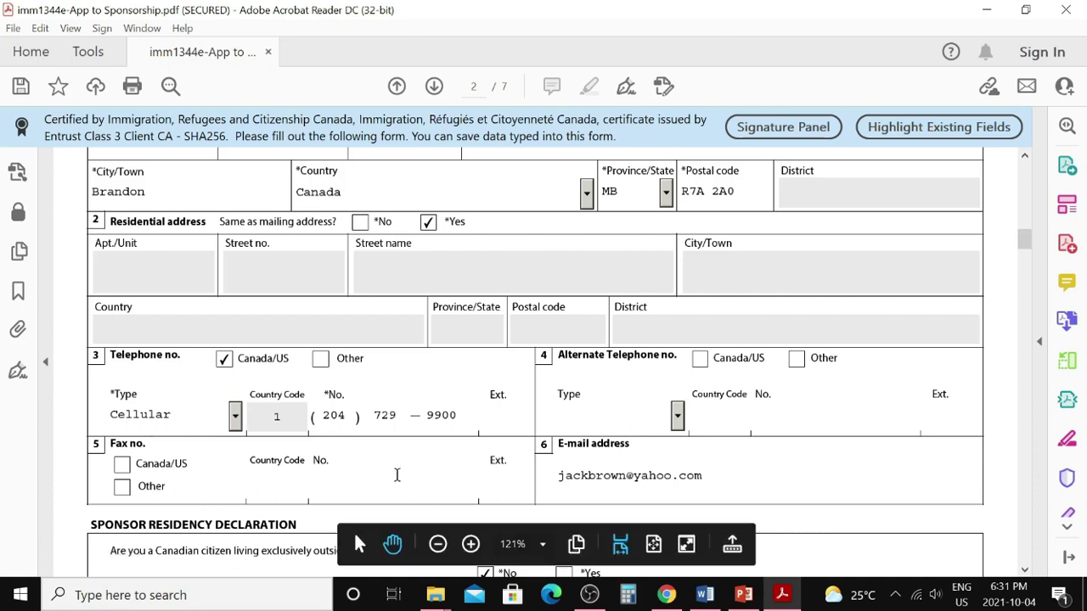
pyautogui.scroll(-1, 624, 398)
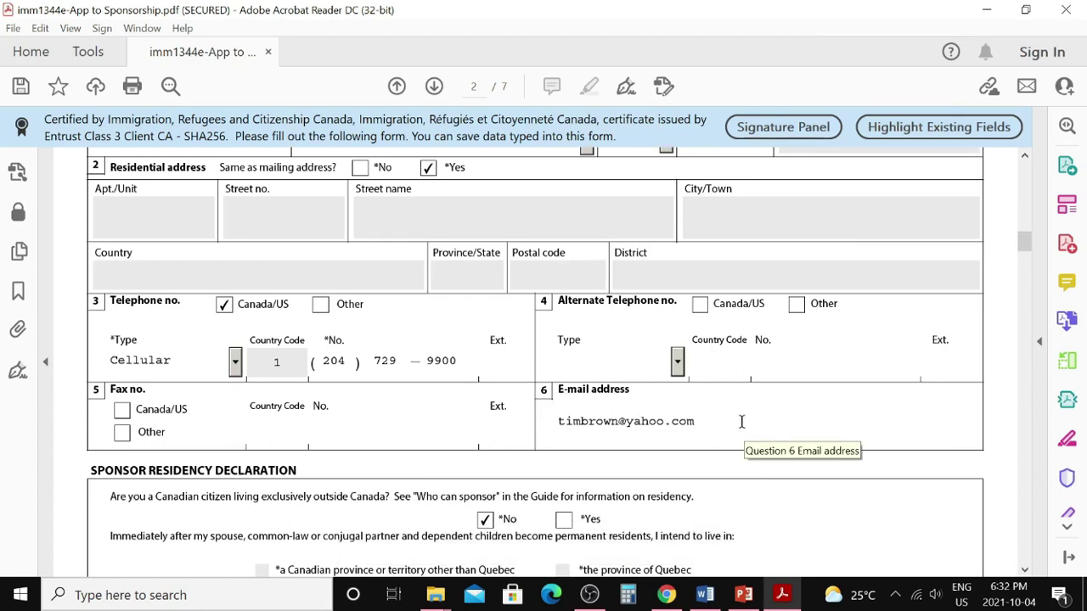
pyautogui.scroll(-1, 742, 422)
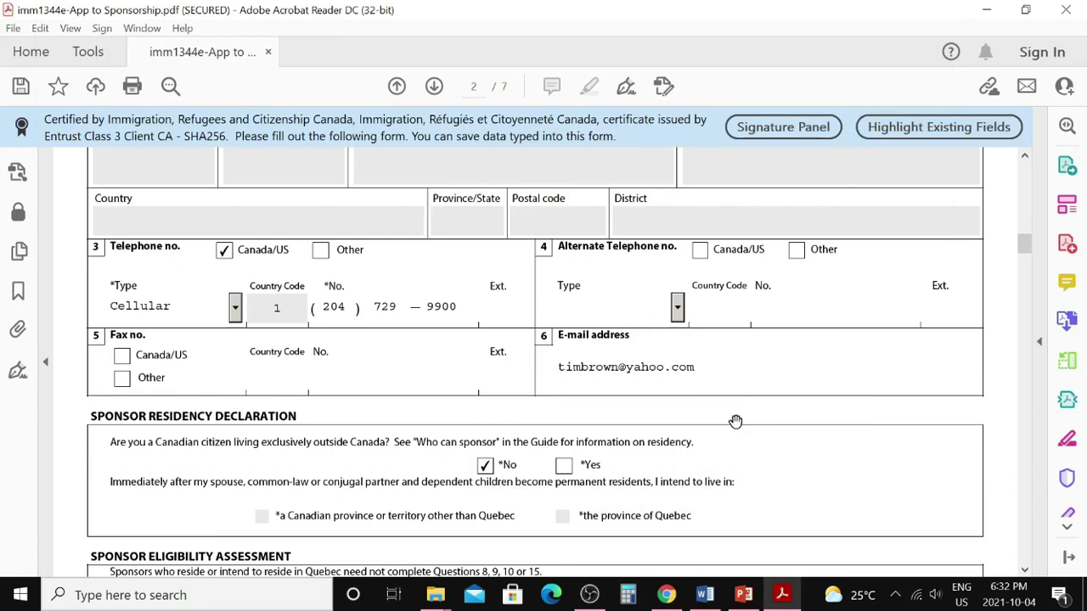
pyautogui.scroll(-2, 717, 422)
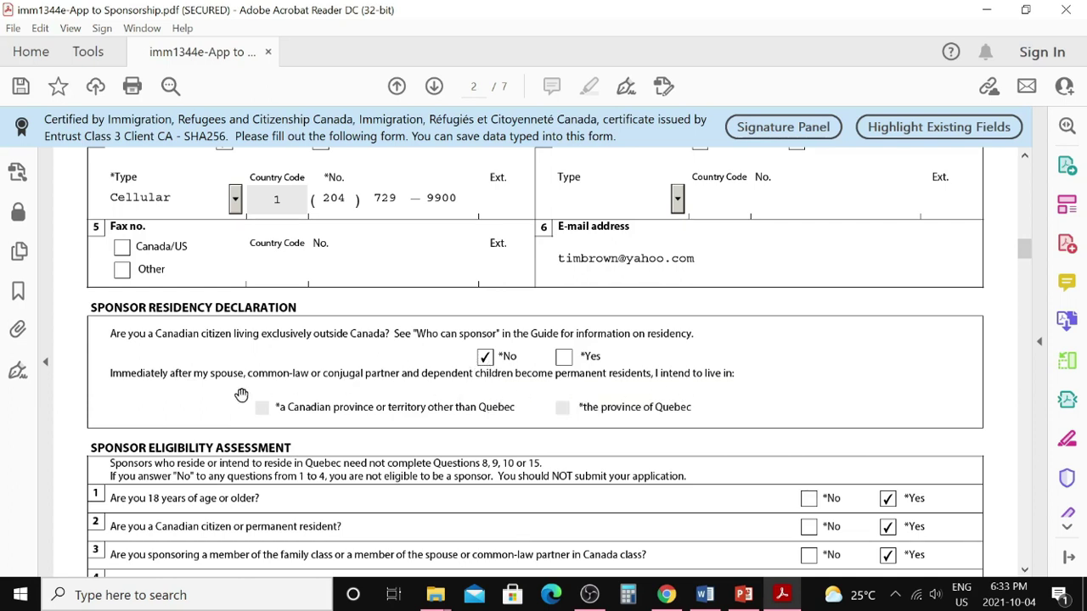
# Read through the sponsor eligibility assessment questions 1 to 18 and their Yes/No answers
pyautogui.scroll(-4, 242, 395)
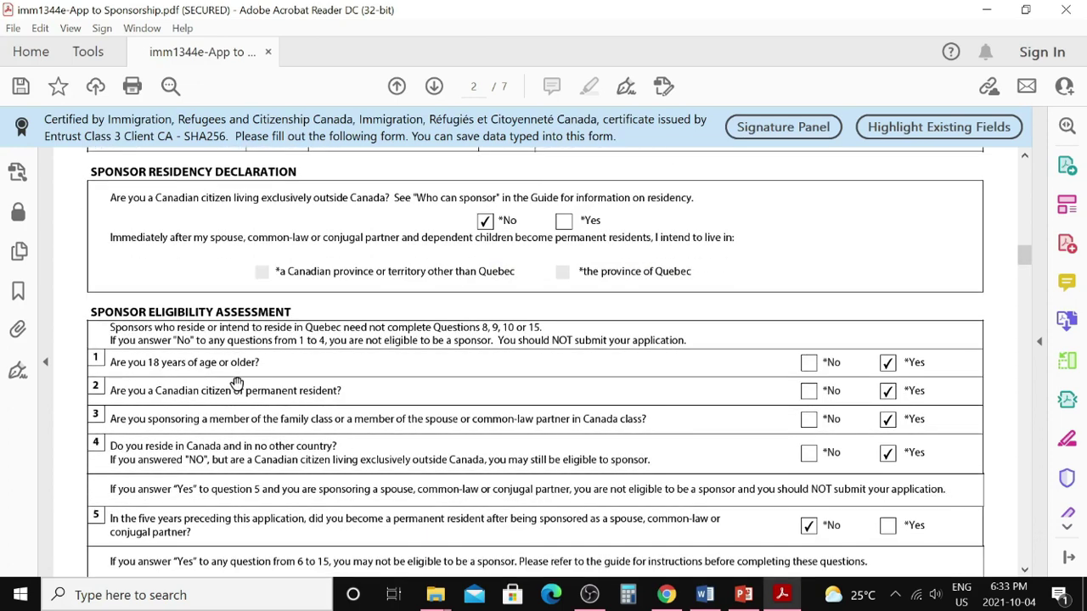
pyautogui.scroll(-1, 236, 384)
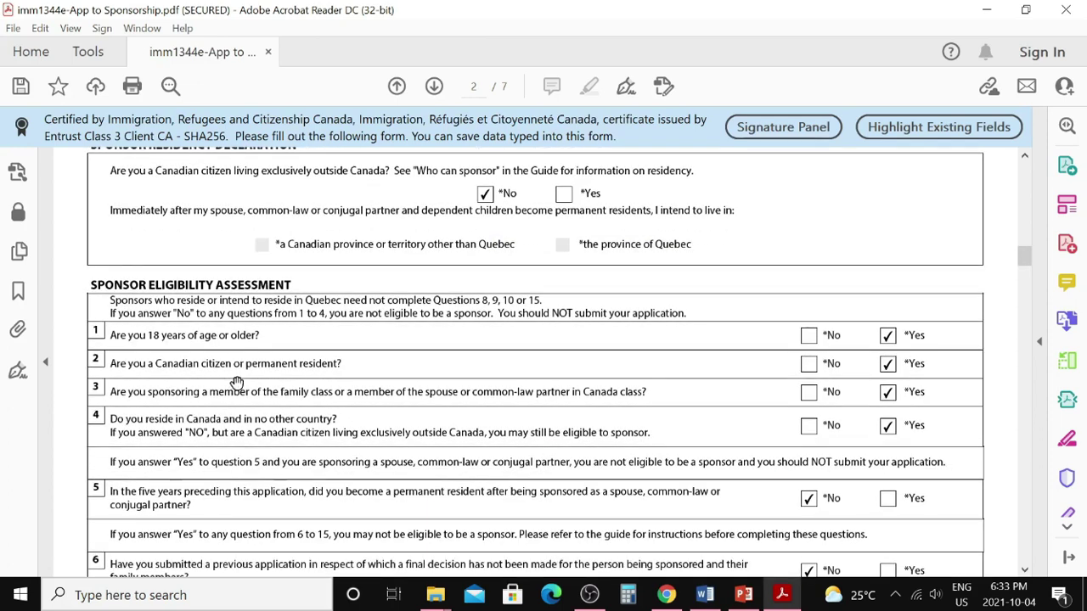
pyautogui.scroll(-2, 237, 384)
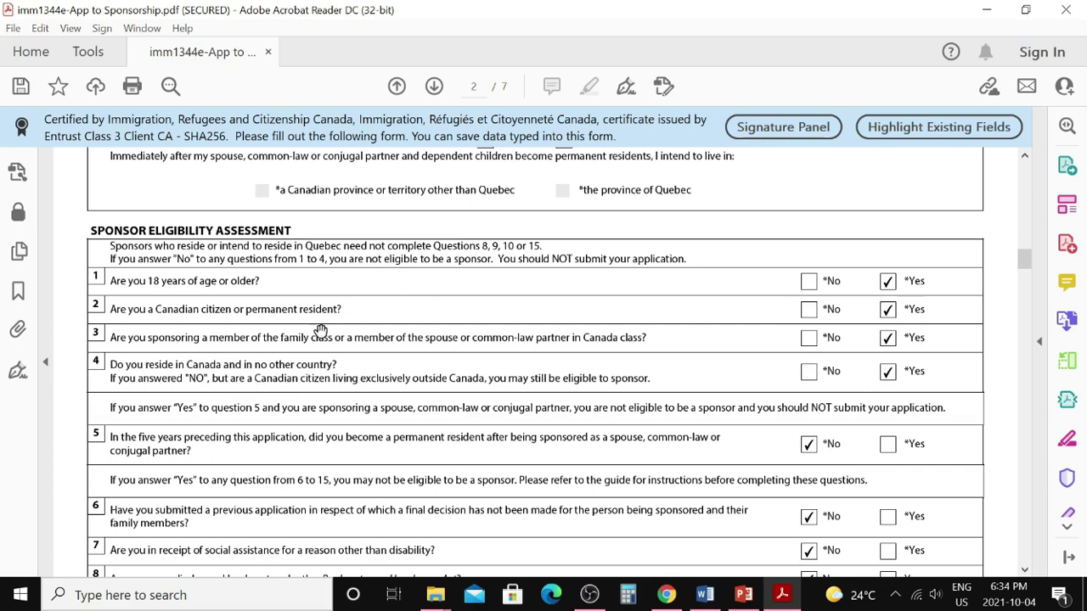
pyautogui.scroll(-1, 315, 331)
pyautogui.scroll(-3, 122, 422)
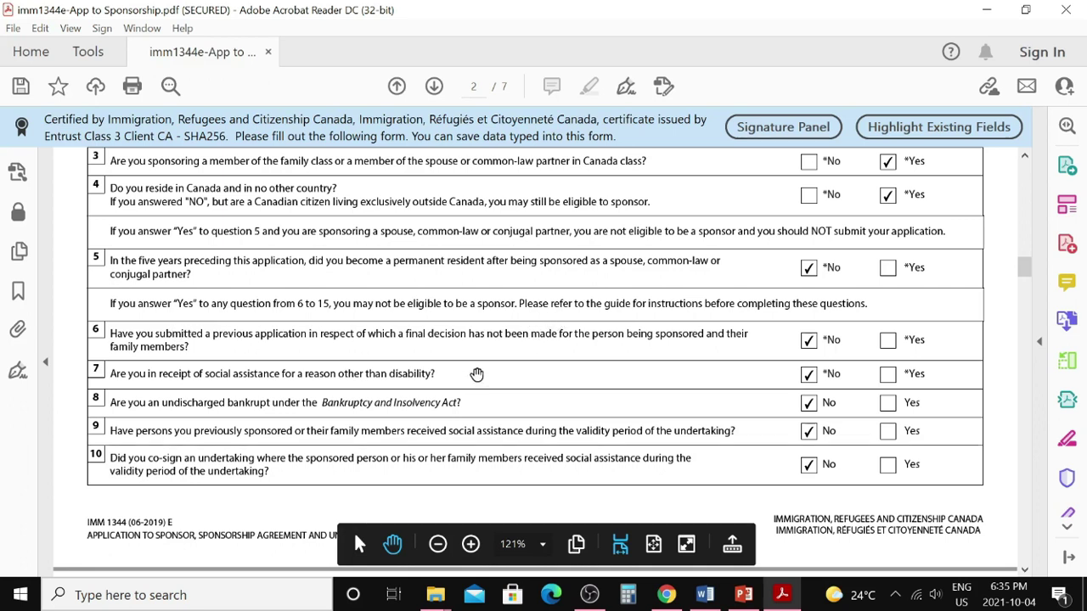
pyautogui.scroll(-1, 477, 373)
pyautogui.scroll(-1, 477, 374)
pyautogui.scroll(-4, 476, 375)
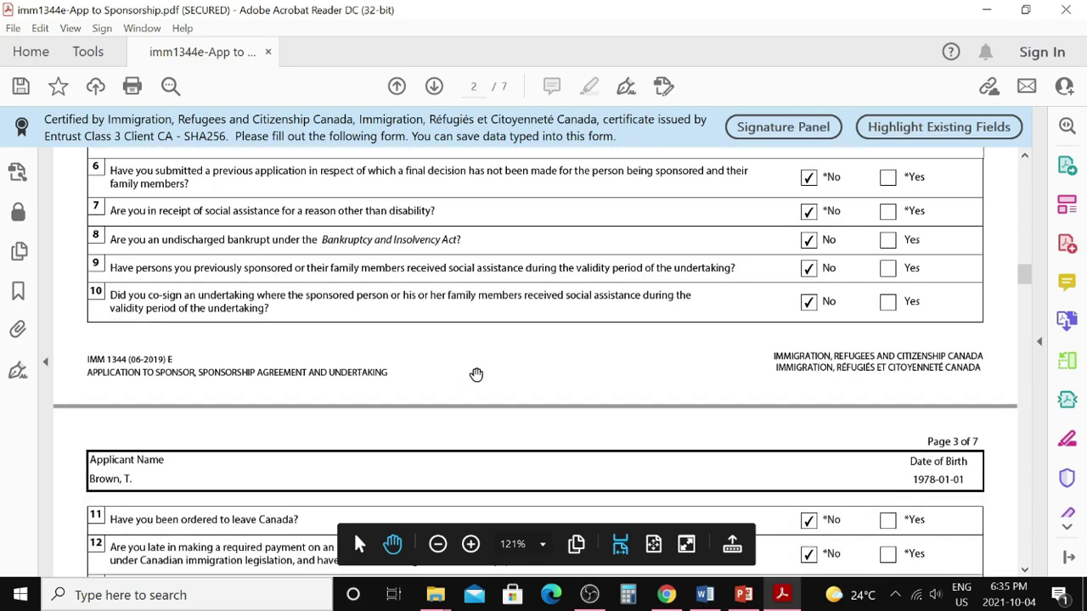
pyautogui.scroll(-2, 466, 348)
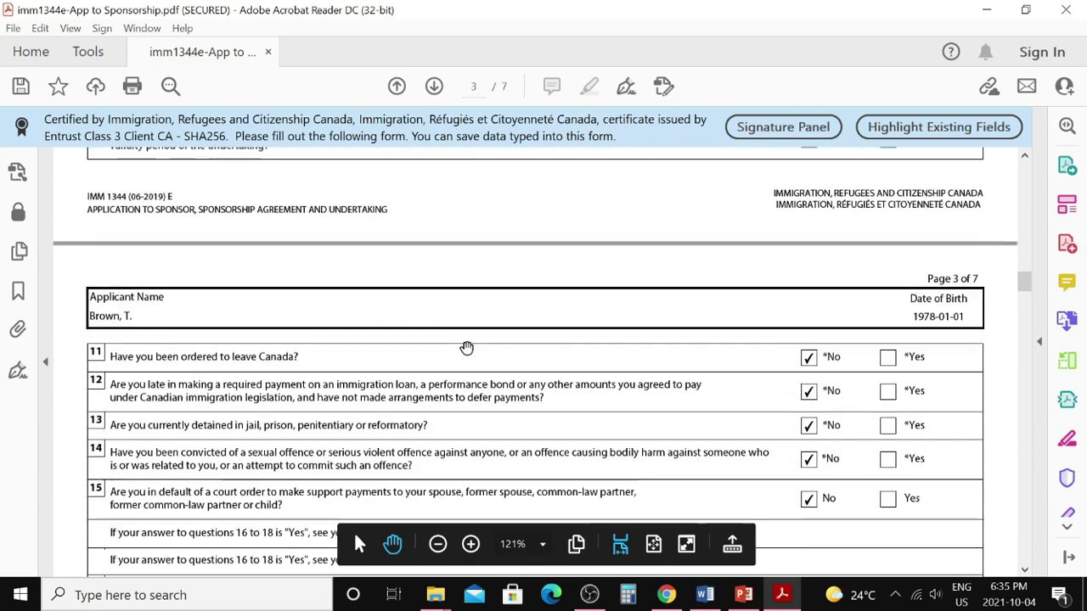
pyautogui.scroll(-2, 463, 343)
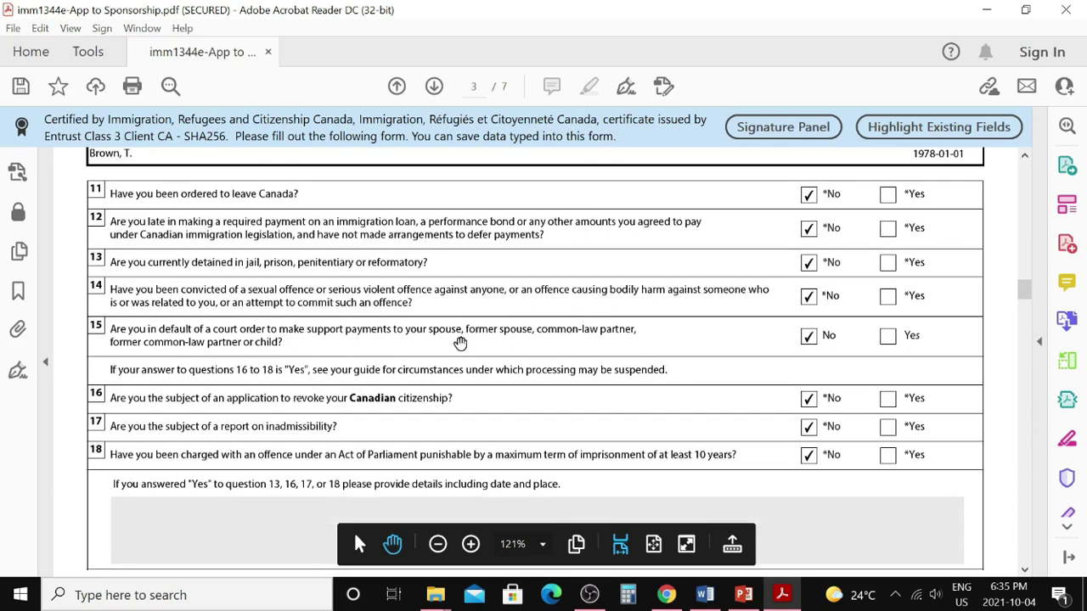
pyautogui.scroll(-4, 450, 335)
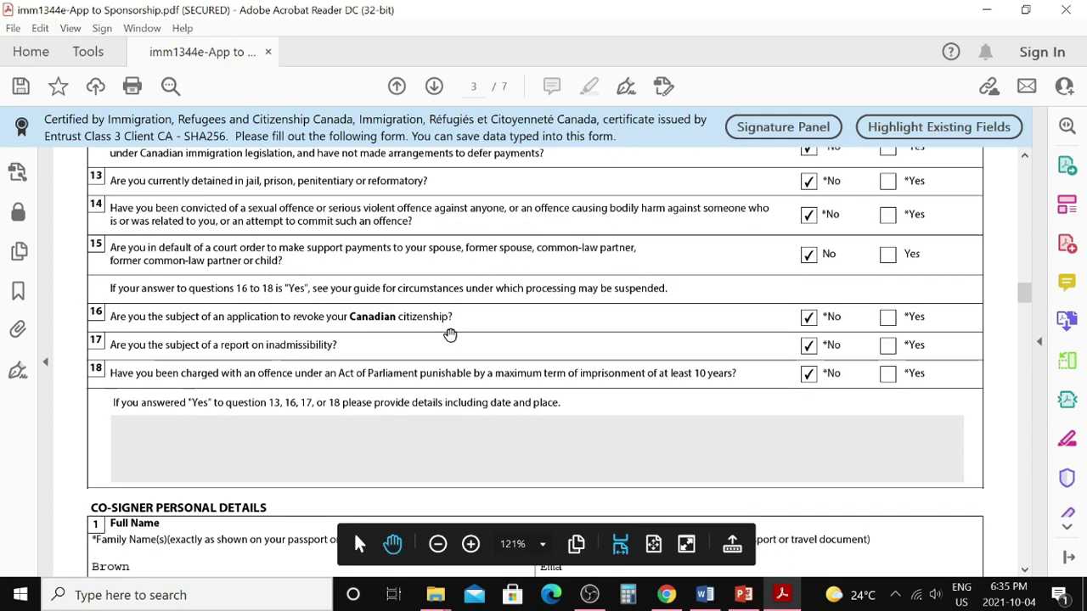
# Examine the co-signer's personal details from full name to place of birth, including the options offered for Status in Canada
pyautogui.scroll(-7, 443, 330)
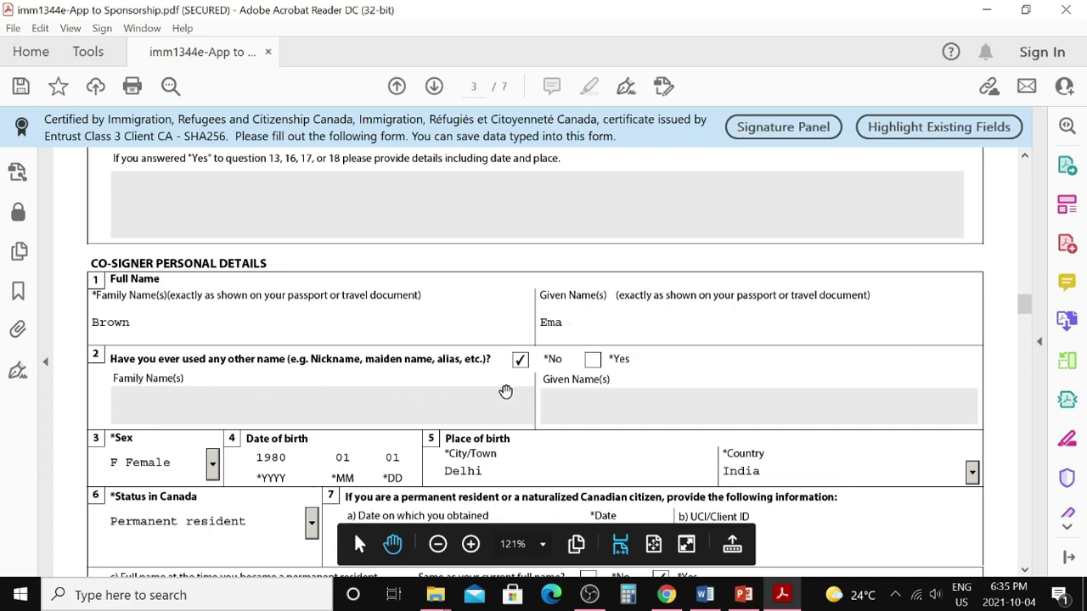
pyautogui.scroll(-3, 471, 390)
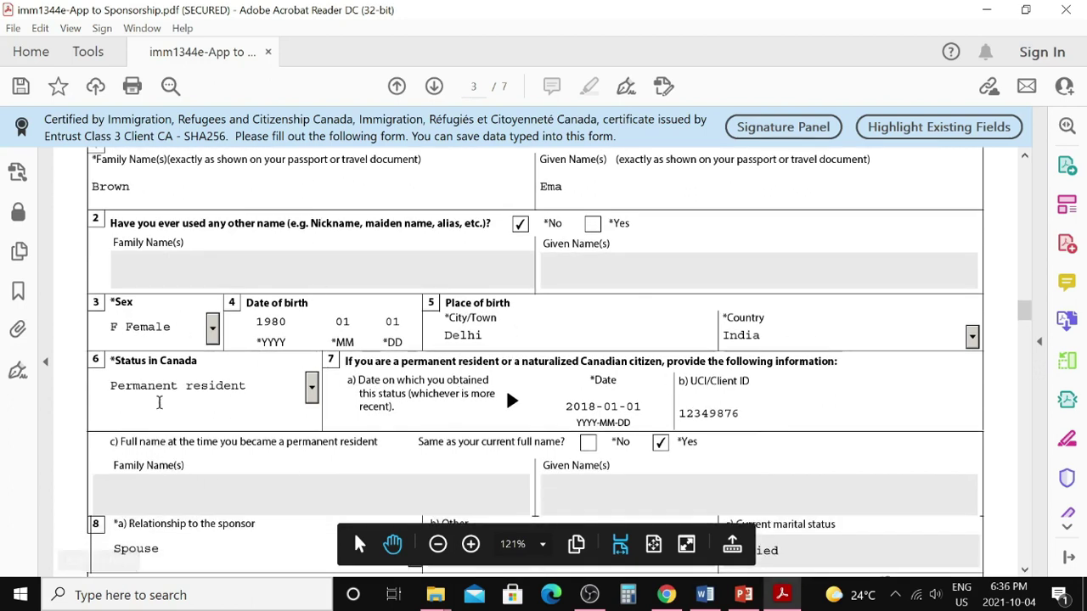
pyautogui.click(312, 392)
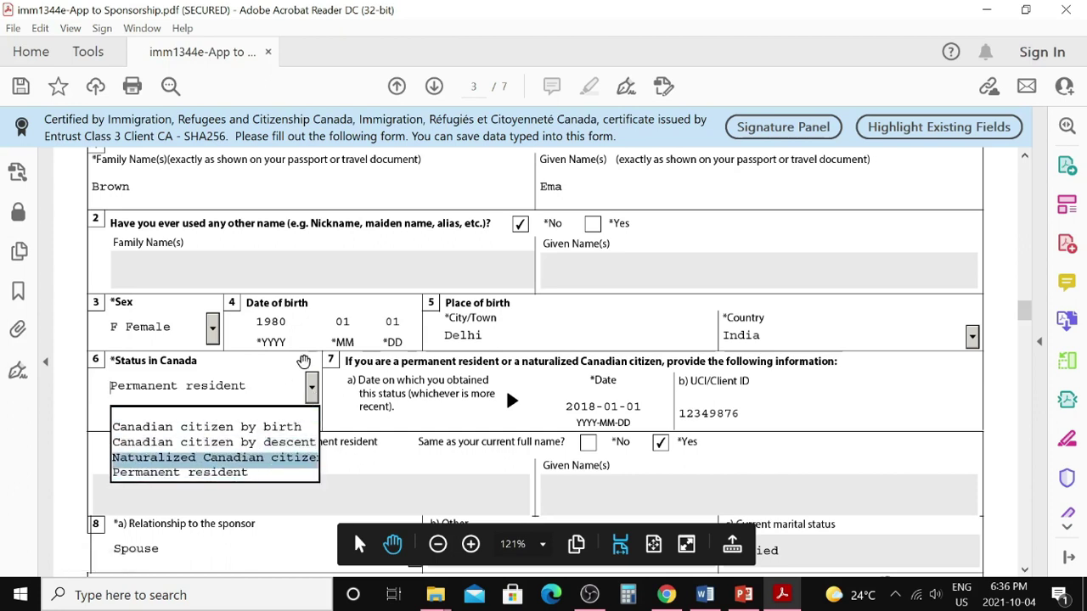
pyautogui.click(289, 363)
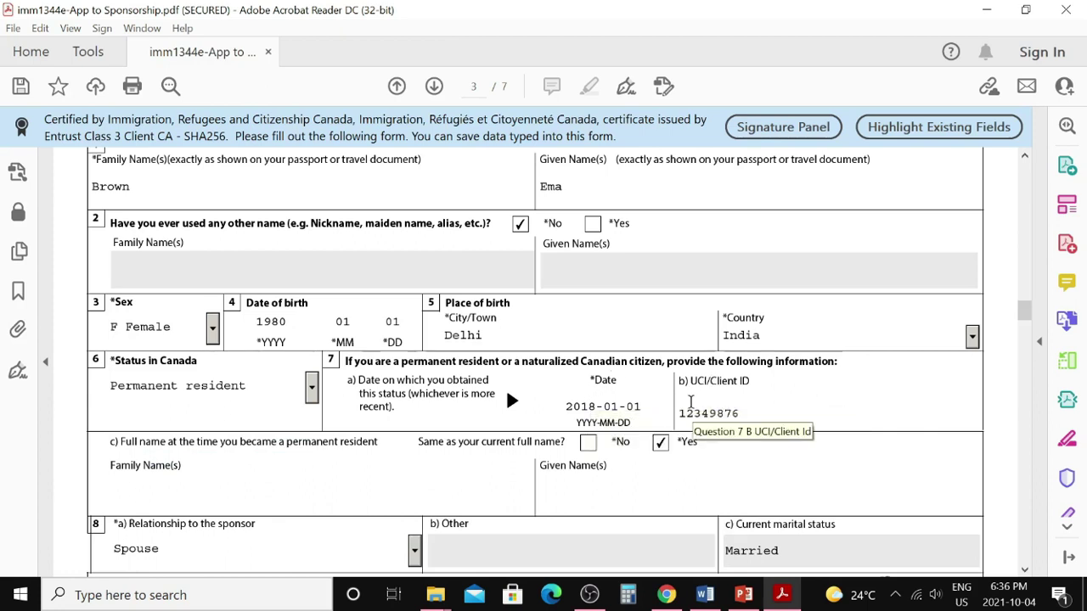
# Examine the co-signer's permanent residence information, Relationship to the sponsor options, marital status, spouse's name and previous relationship answers
pyautogui.scroll(-2, 299, 459)
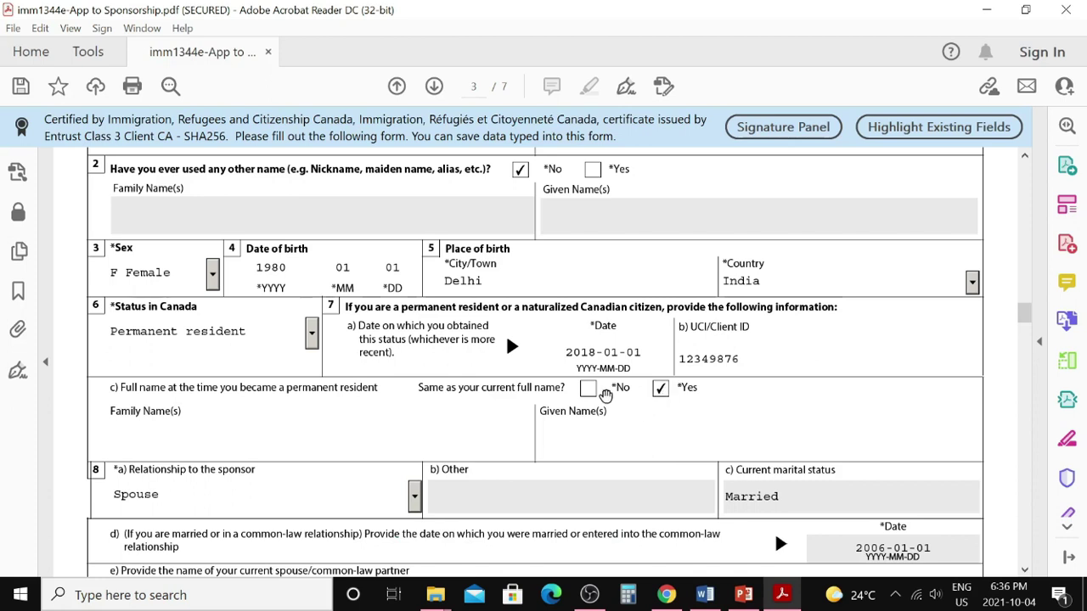
pyautogui.scroll(-1, 537, 433)
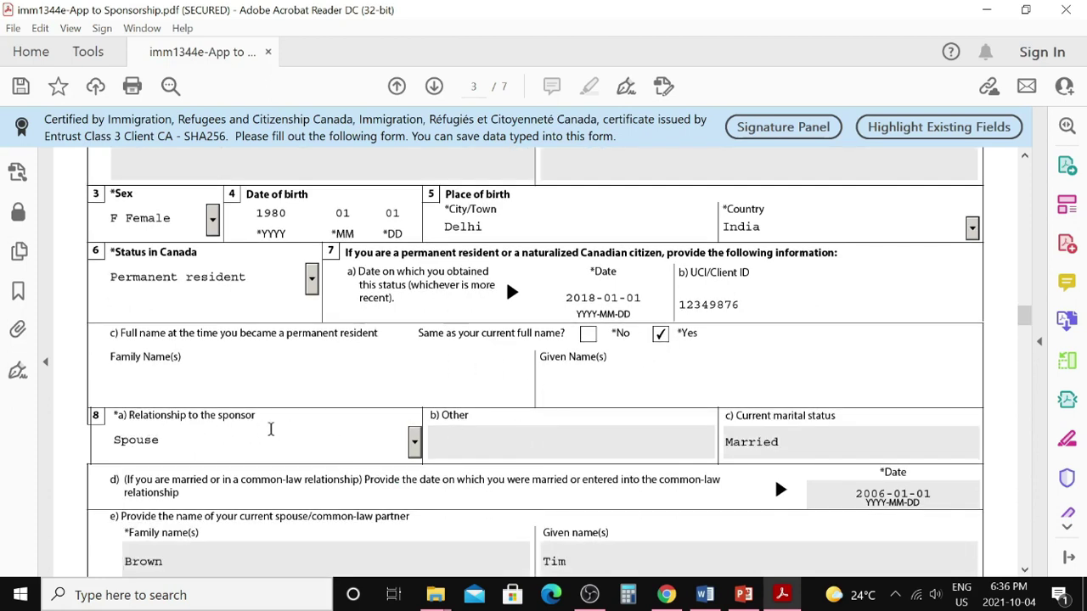
pyautogui.click(415, 443)
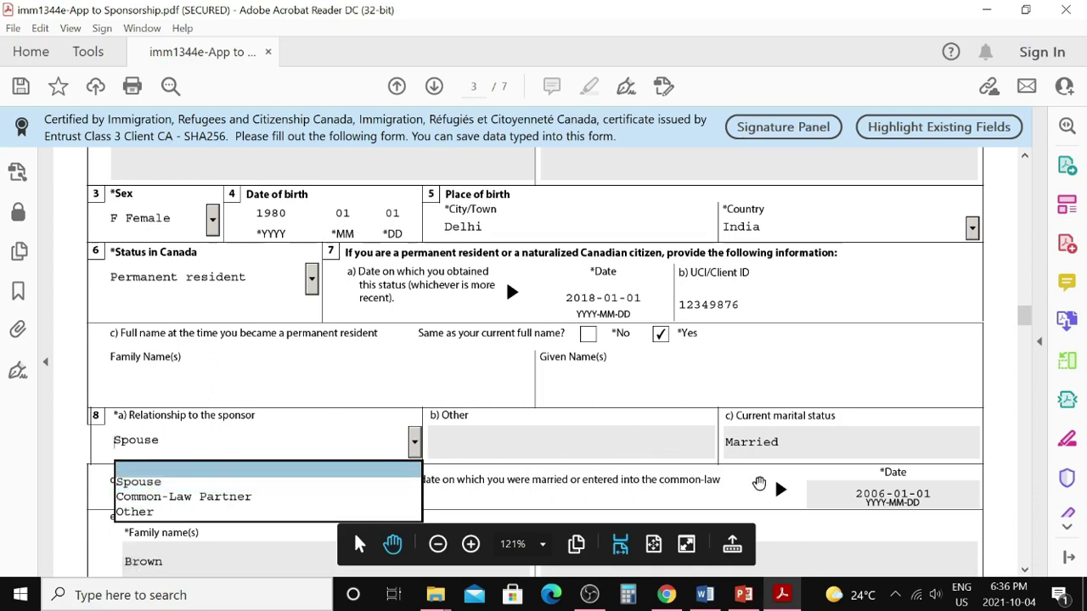
pyautogui.click(919, 384)
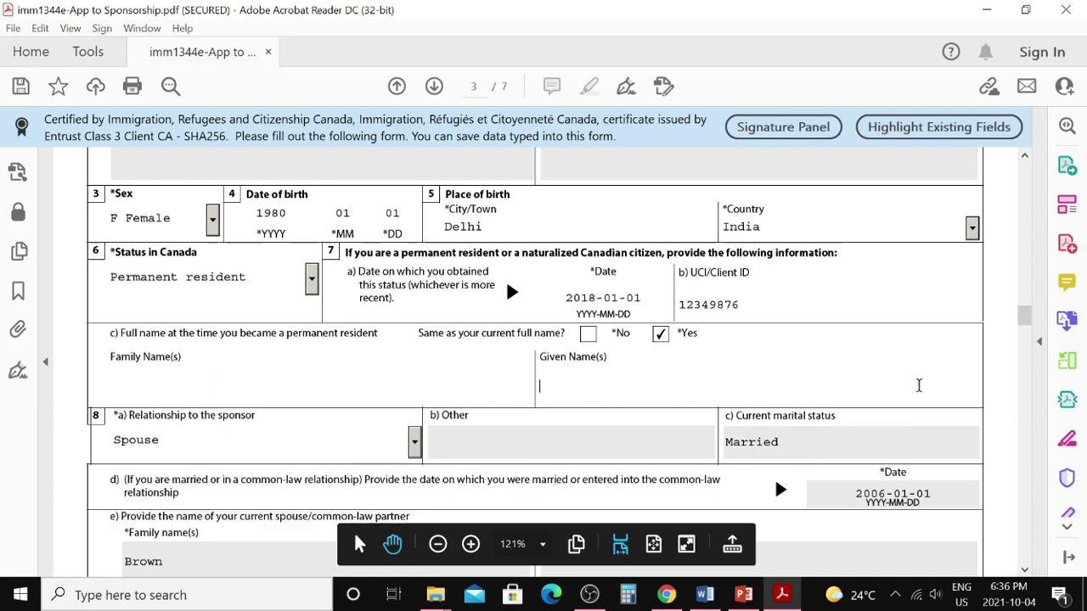
pyautogui.scroll(-1, 692, 431)
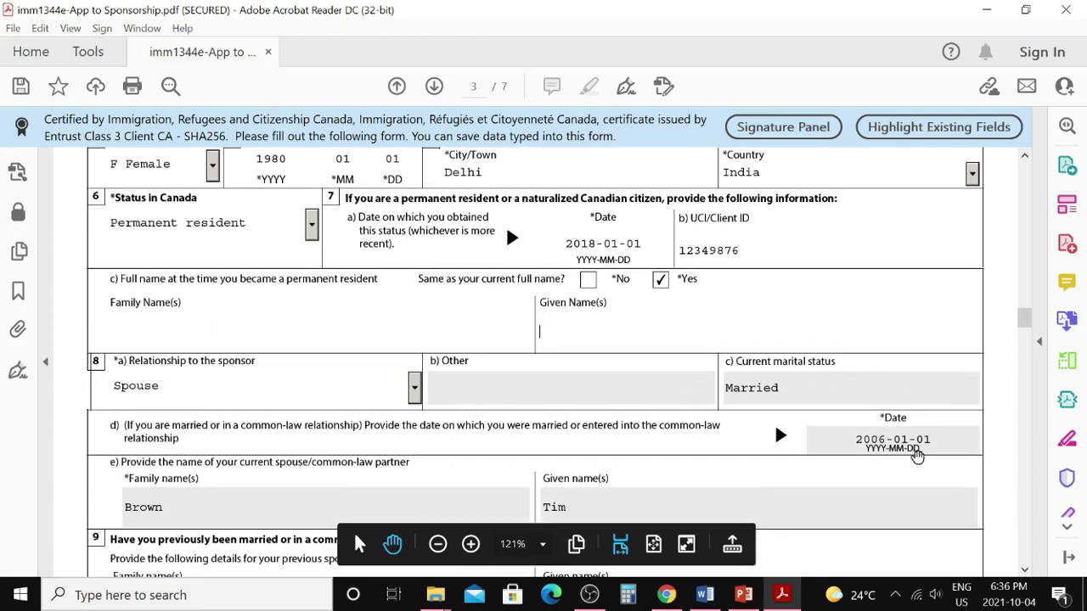
pyautogui.scroll(-1, 559, 382)
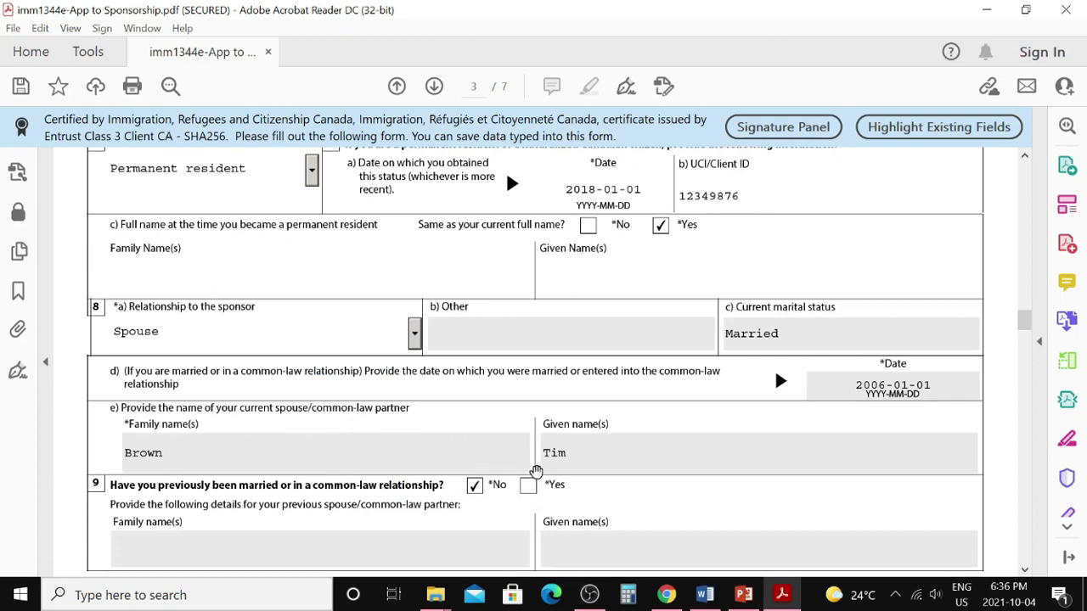
pyautogui.scroll(-3, 664, 424)
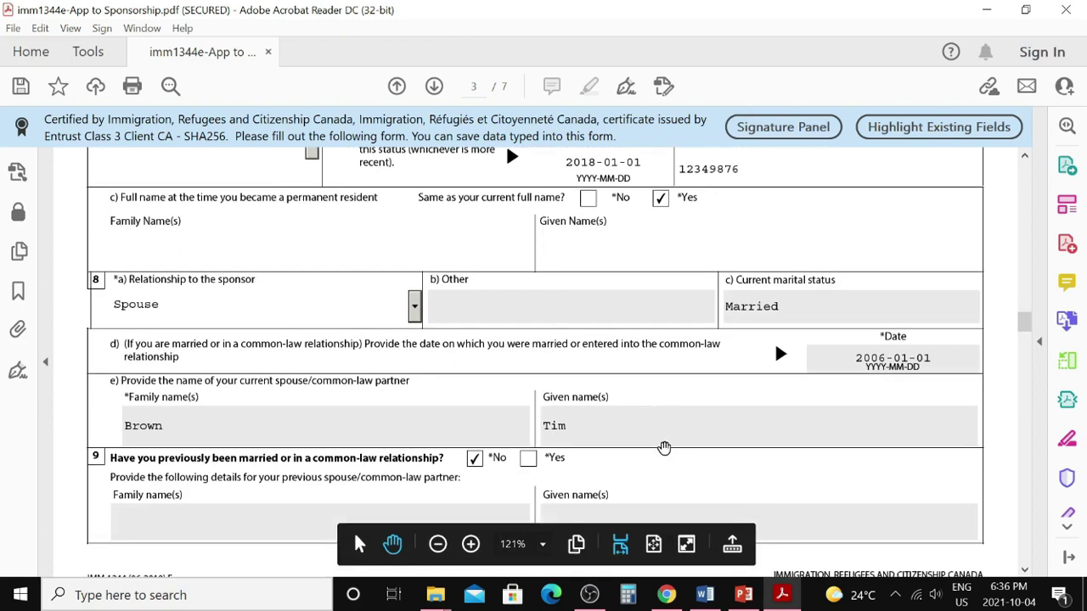
pyautogui.scroll(-1, 645, 443)
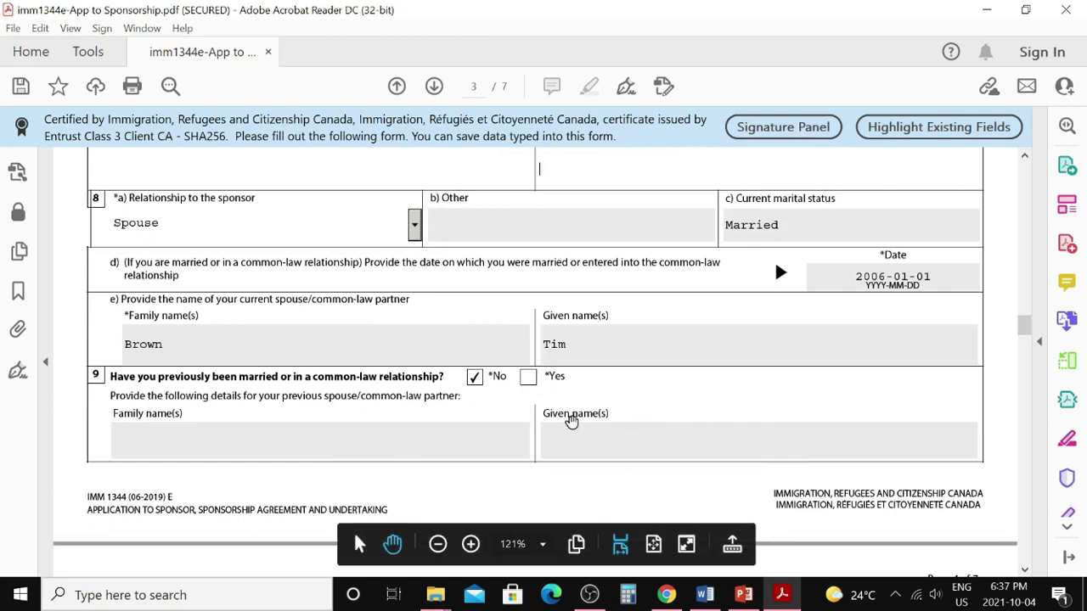
pyautogui.scroll(-3, 551, 436)
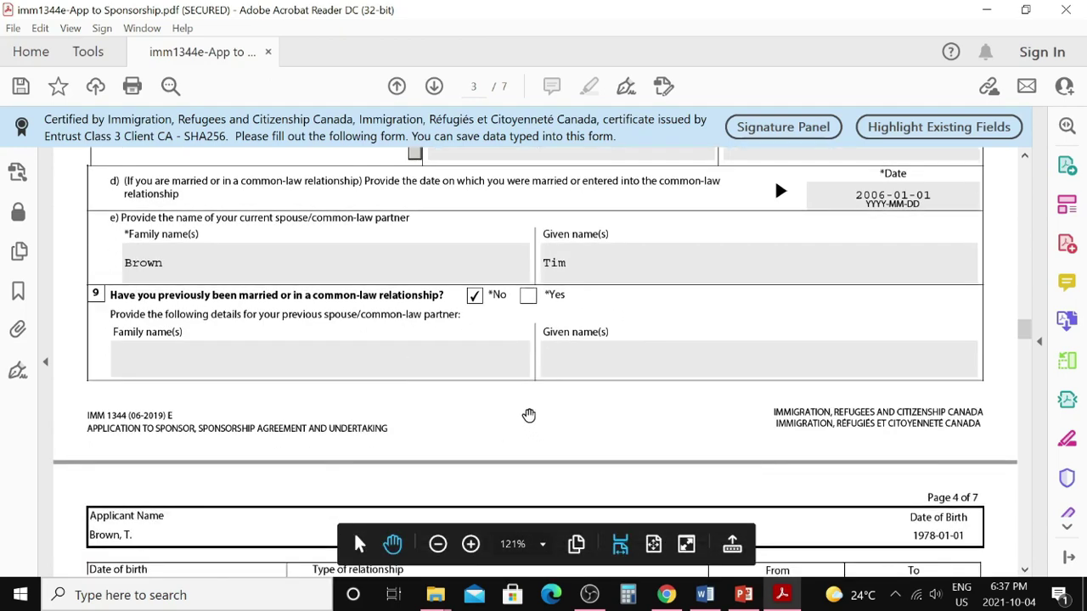
# Examine the co-signer's telephone and e-mail fields and the co-signer residency declaration on page 4
pyautogui.scroll(-10, 528, 416)
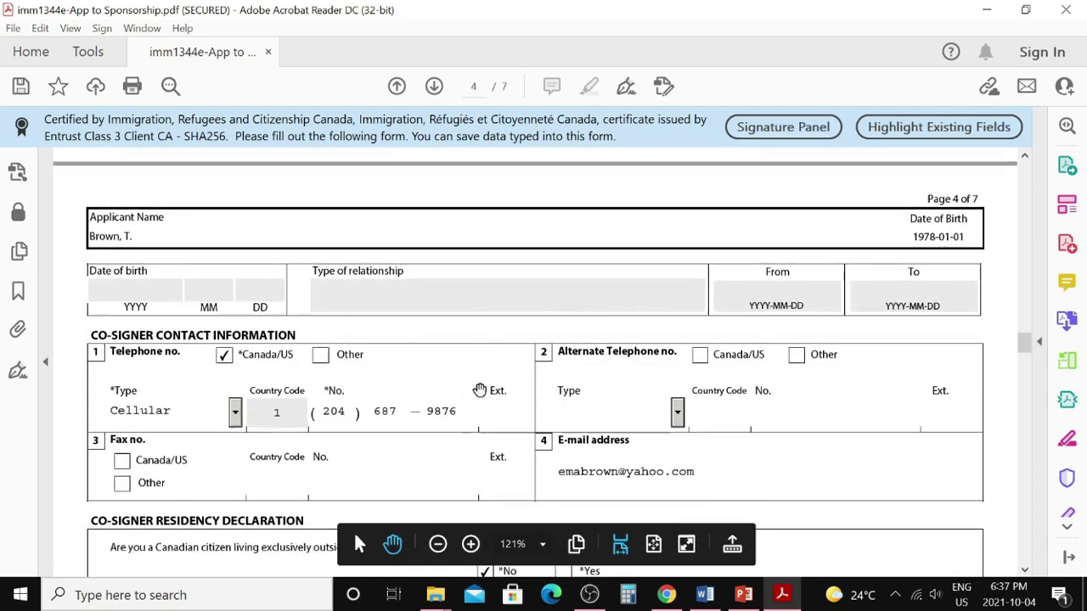
pyautogui.scroll(-1, 478, 384)
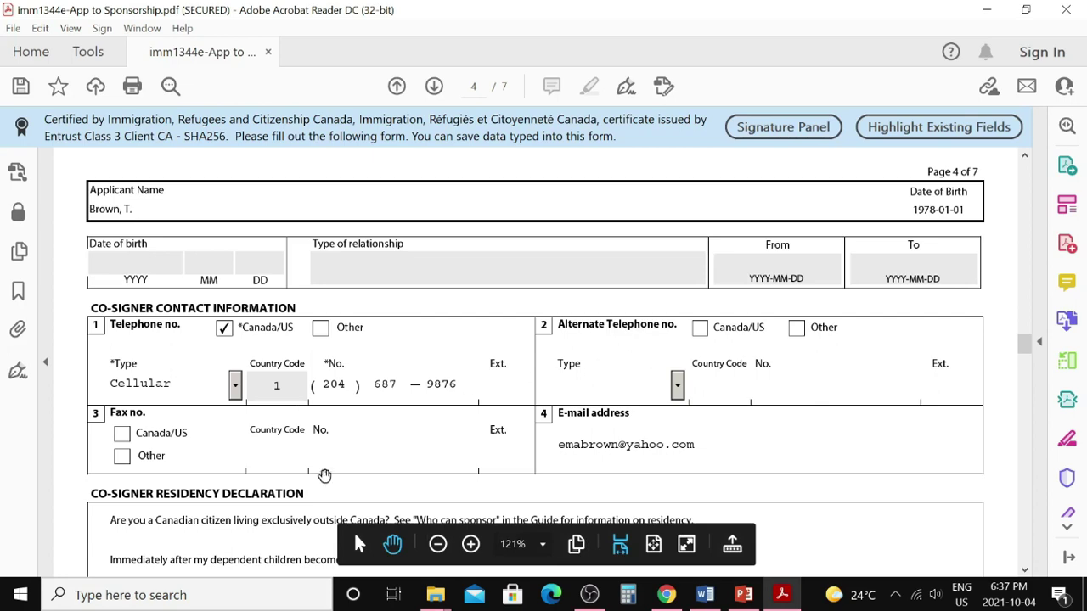
pyautogui.scroll(-3, 587, 344)
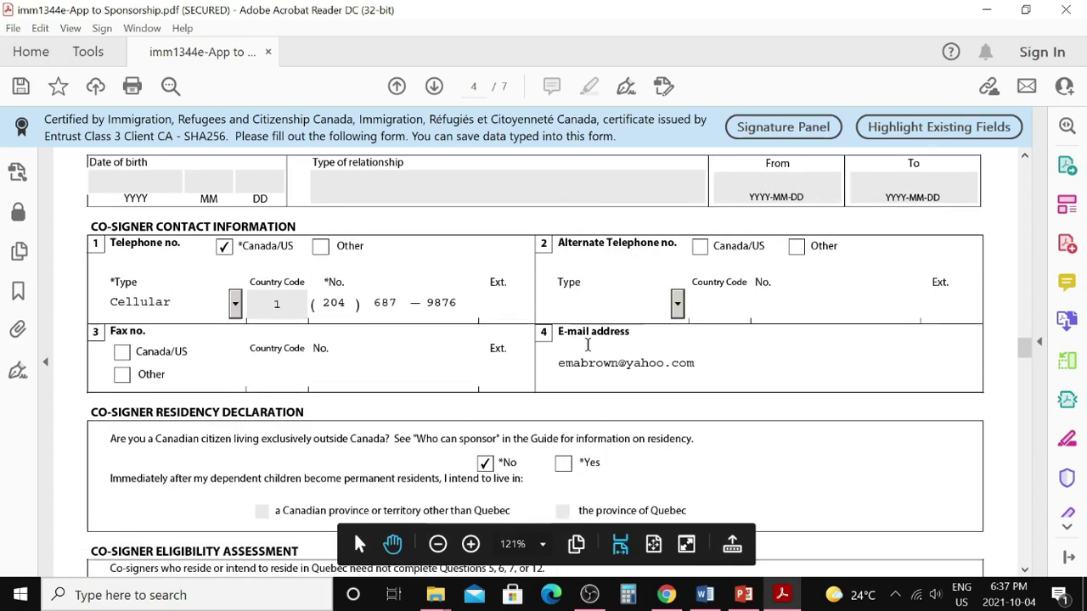
pyautogui.scroll(-5, 587, 344)
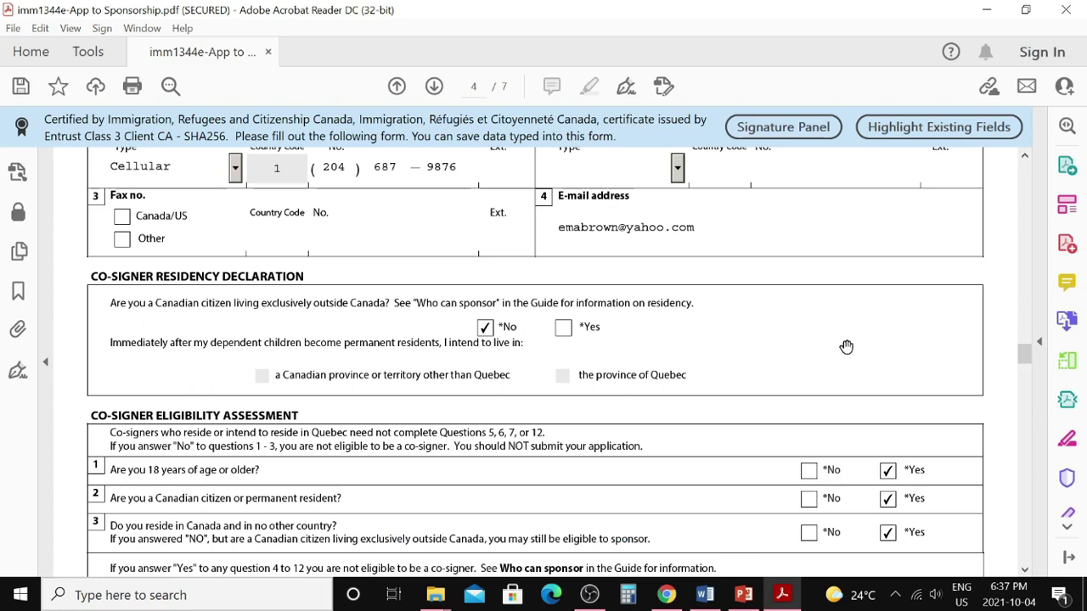
# Read through co-signer eligibility assessment questions 1 to 15, their Yes/No answers and the details box on page 5
pyautogui.scroll(-3, 847, 347)
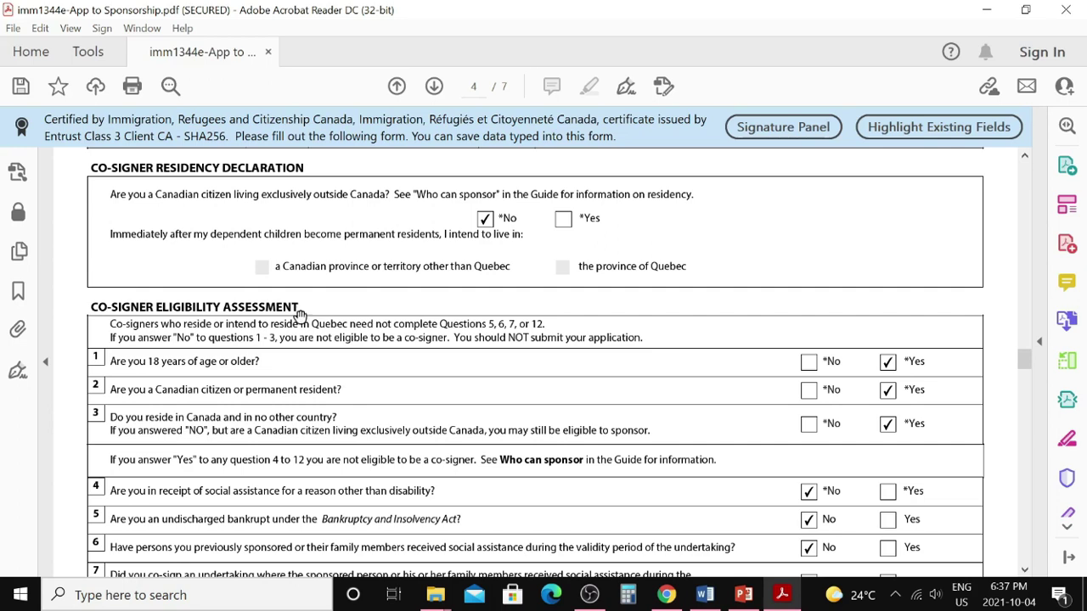
pyautogui.scroll(-2, 665, 368)
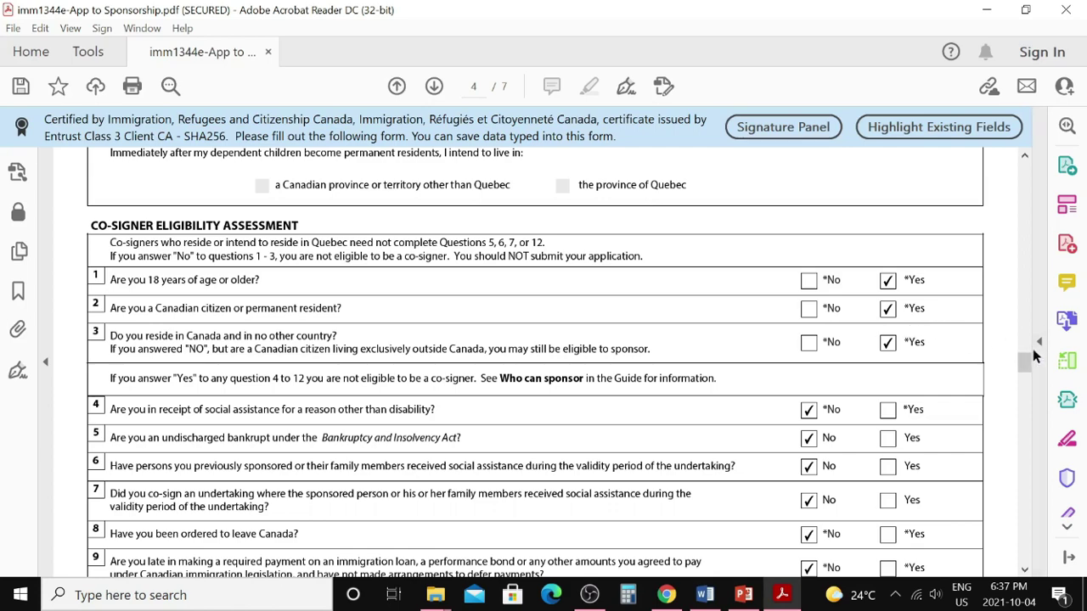
pyautogui.scroll(-3, 924, 380)
pyautogui.scroll(-6, 900, 373)
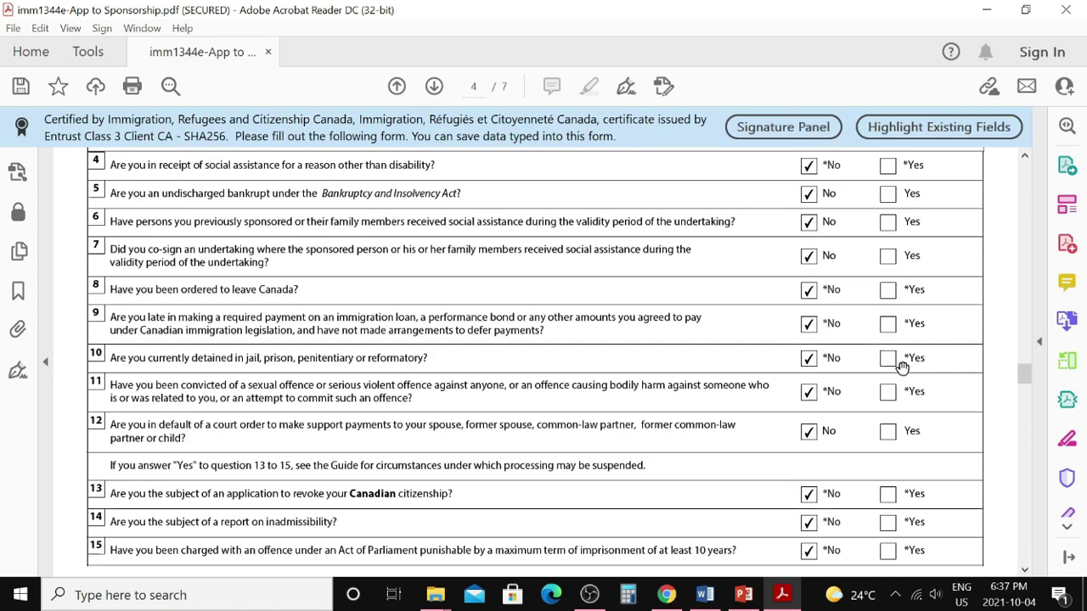
pyautogui.scroll(-6, 892, 372)
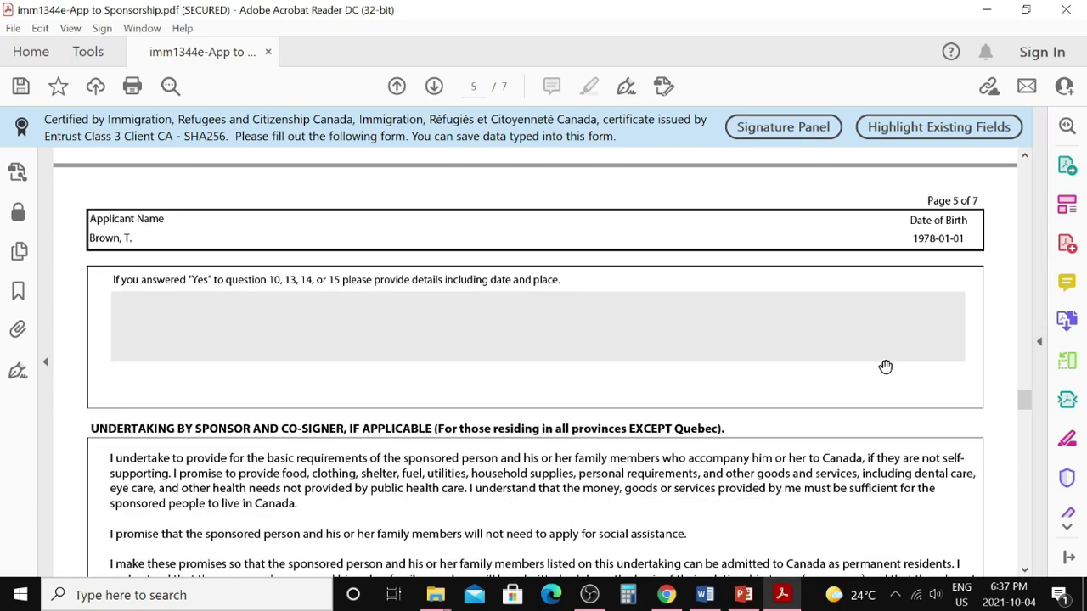
pyautogui.scroll(1, 751, 254)
pyautogui.scroll(2, 745, 251)
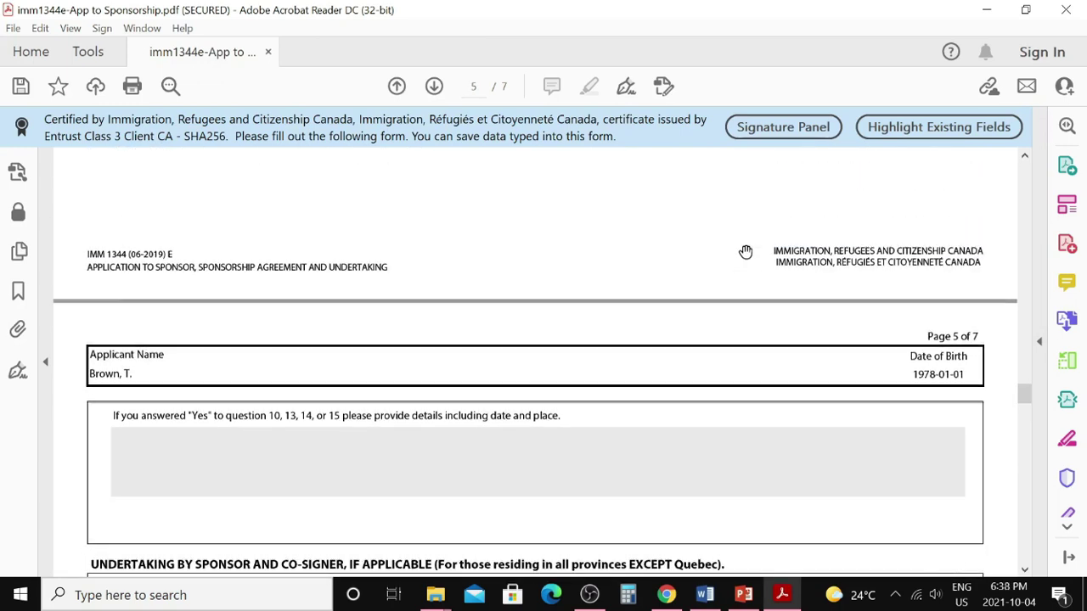
# Read the undertaking by sponsor and co-signer, including the undertaking periods in clauses A to E
pyautogui.scroll(-1, 744, 252)
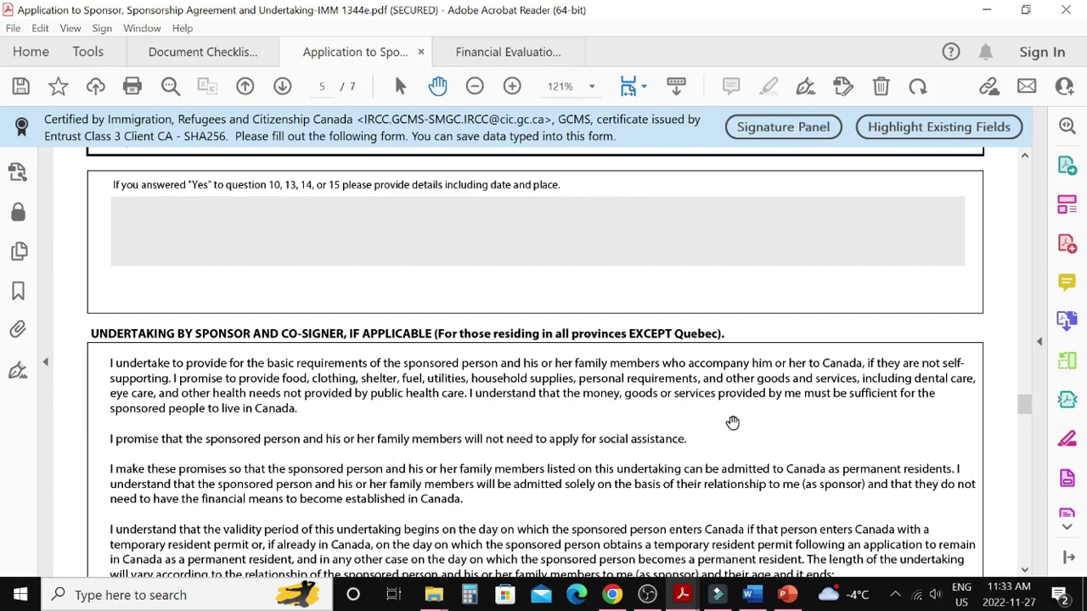
pyautogui.scroll(-3, 732, 422)
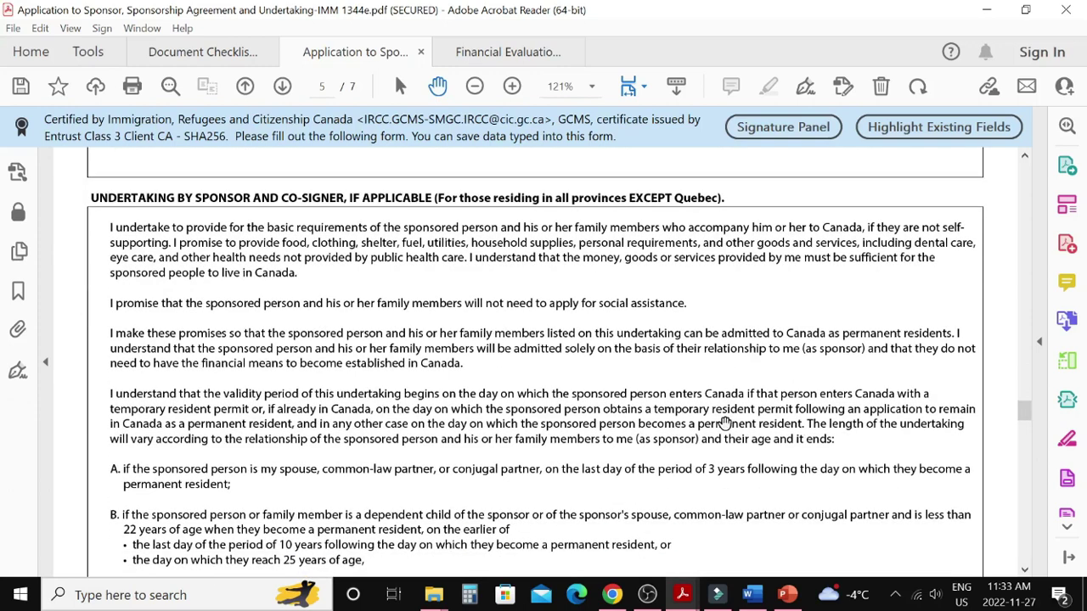
pyautogui.scroll(-5, 723, 422)
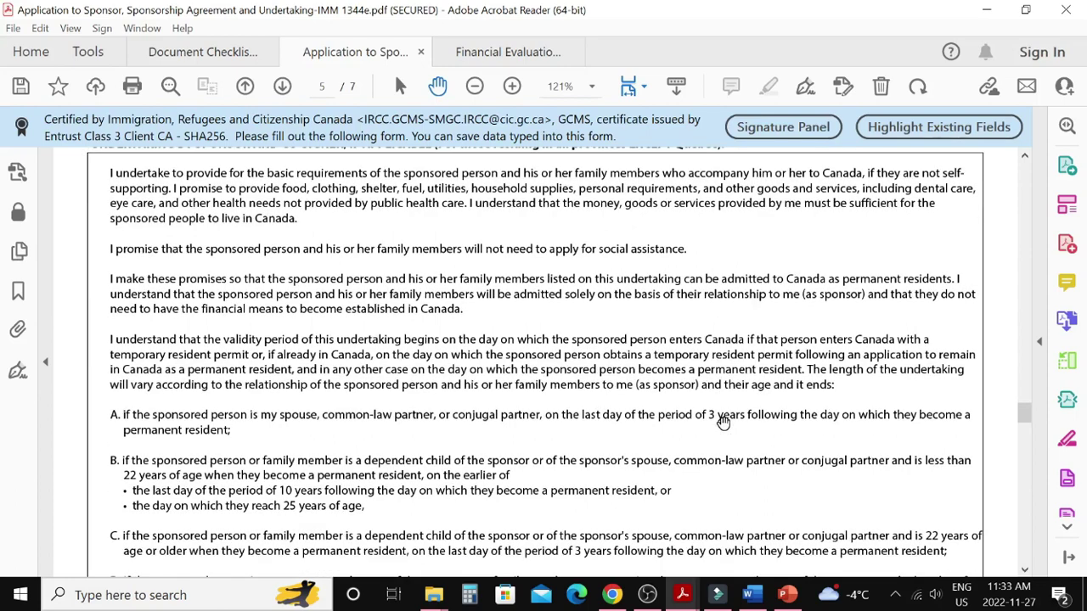
pyautogui.scroll(-2, 722, 422)
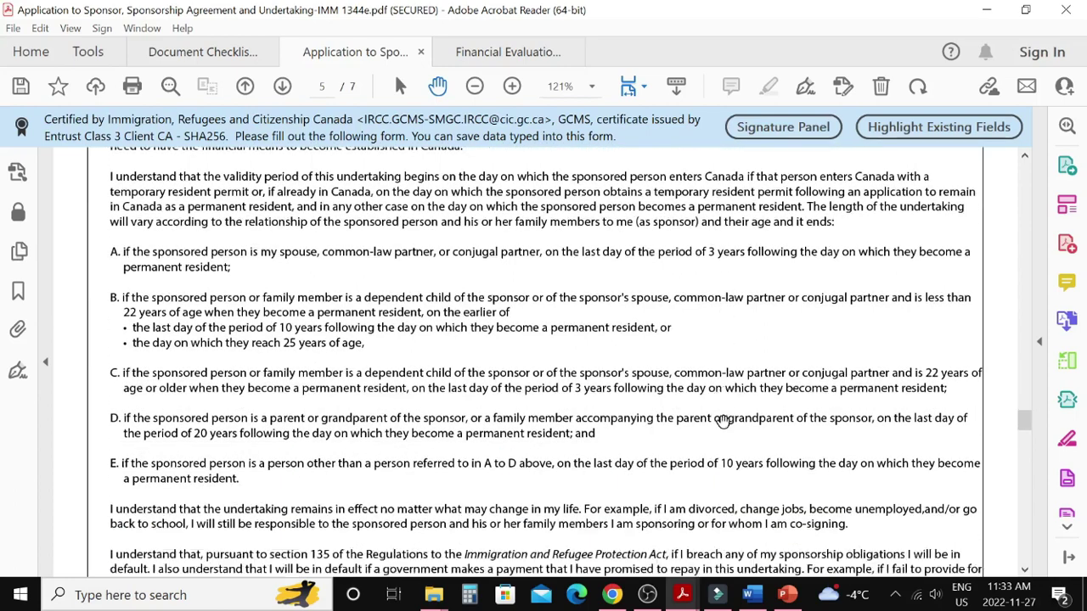
pyautogui.scroll(-3, 721, 422)
# Read the Part 2 sponsorship agreement on page 6, covering the obligations of sponsor, co-signer and sponsored person and the important information
pyautogui.scroll(-3, 721, 422)
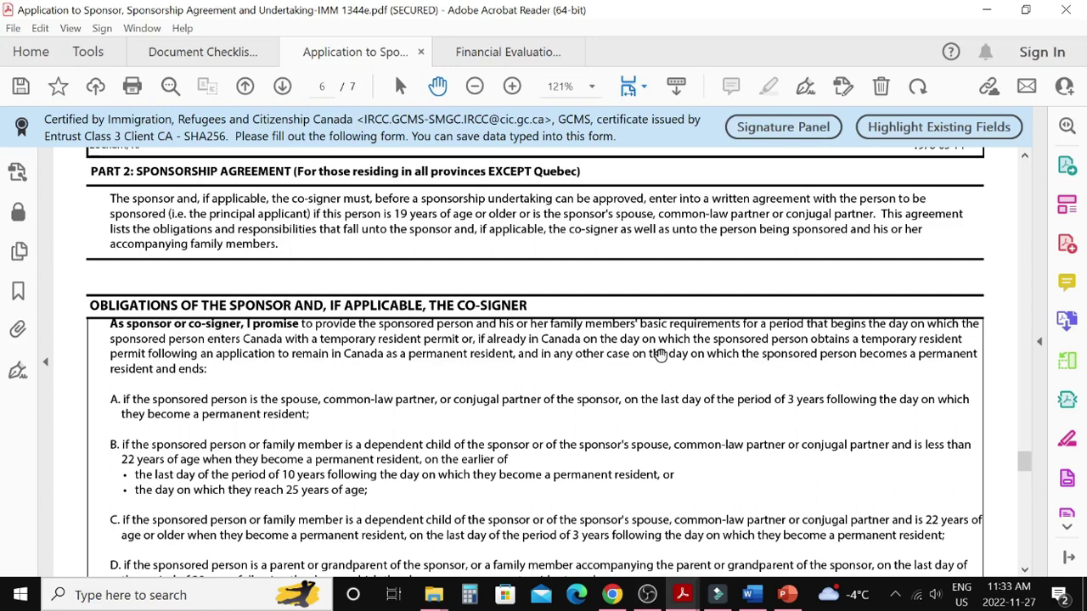
pyautogui.scroll(-2, 661, 355)
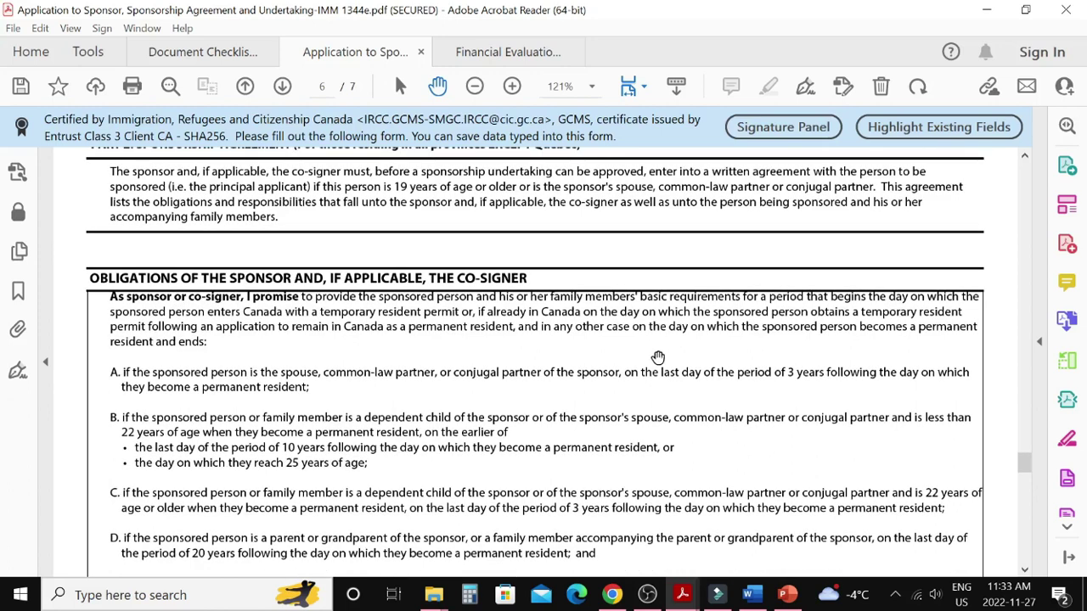
pyautogui.scroll(-10, 651, 357)
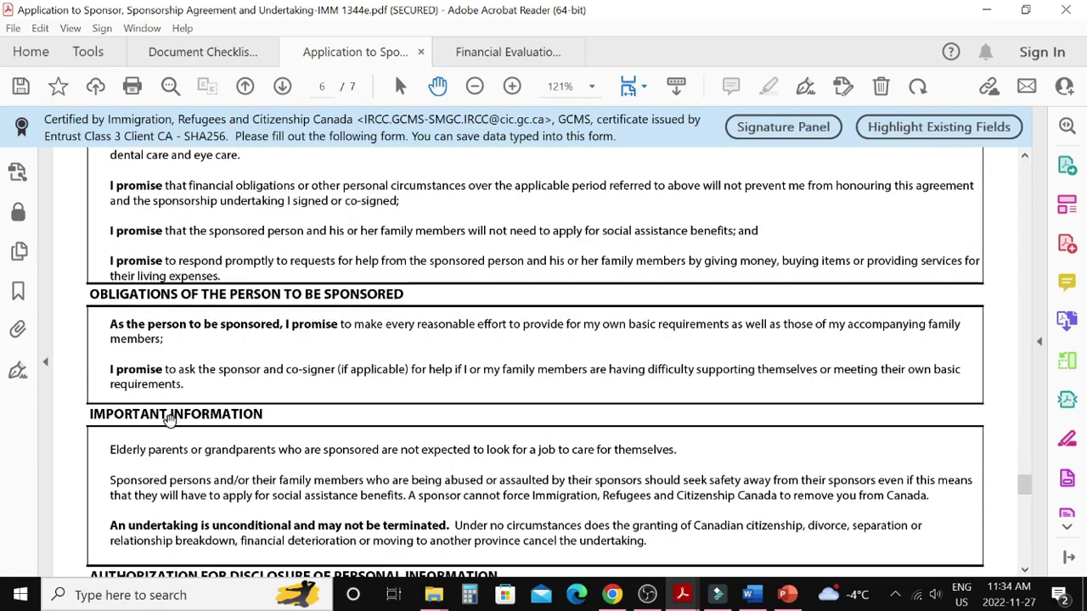
pyautogui.scroll(-1, 561, 386)
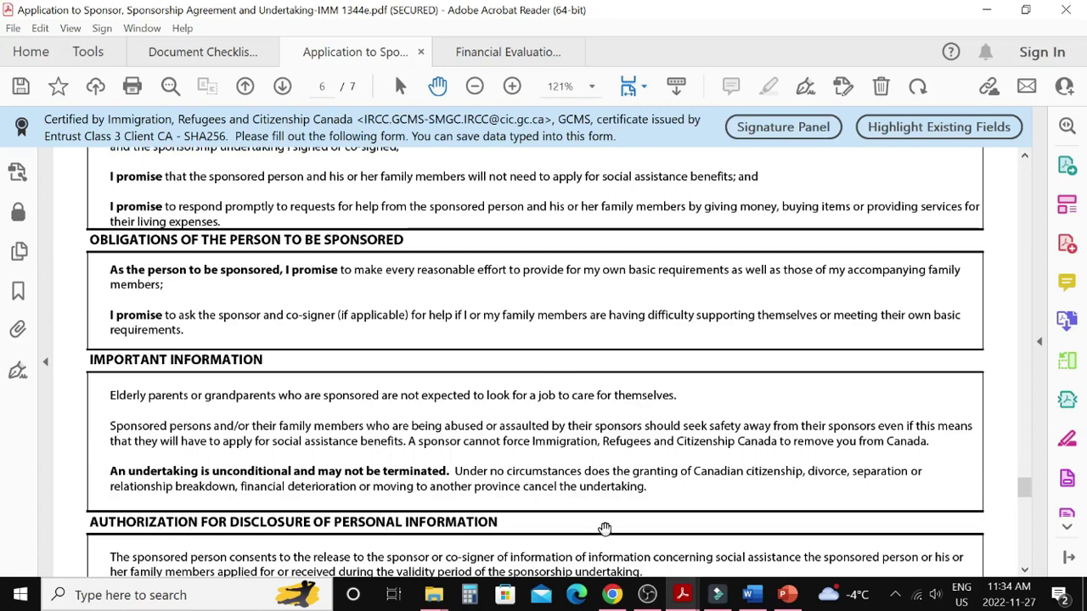
# Examine the declaration on page 7 and the signature and date fields for the sponsor, co-signer and sponsored person
pyautogui.scroll(-10, 575, 432)
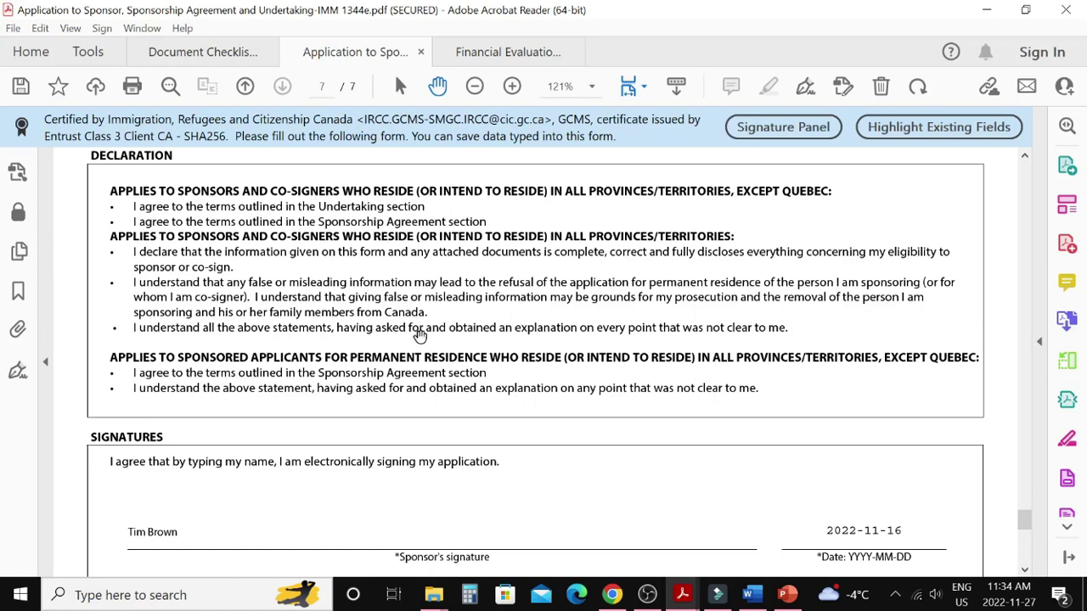
pyautogui.scroll(-4, 417, 332)
pyautogui.scroll(-2, 424, 325)
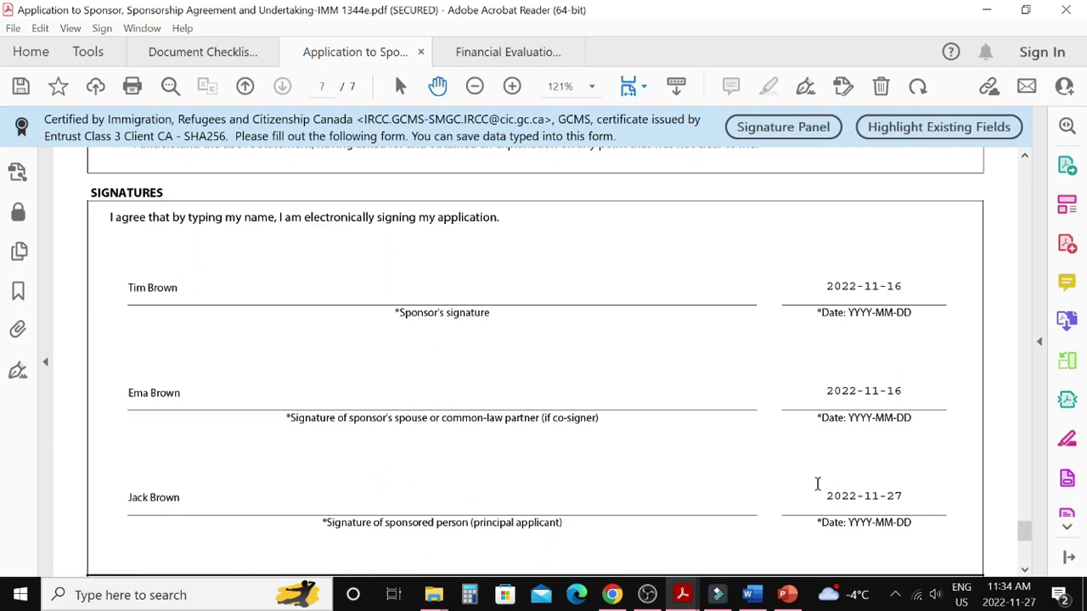
pyautogui.scroll(-2, 676, 454)
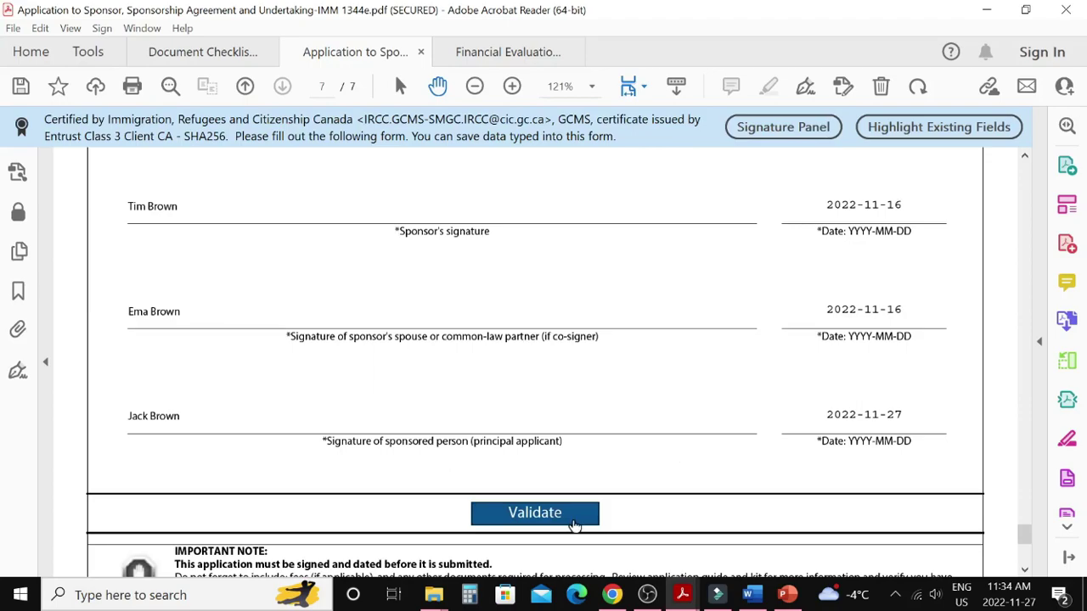
# Validate the completed form and review all the barcodes generated on its last page
pyautogui.click(569, 519)
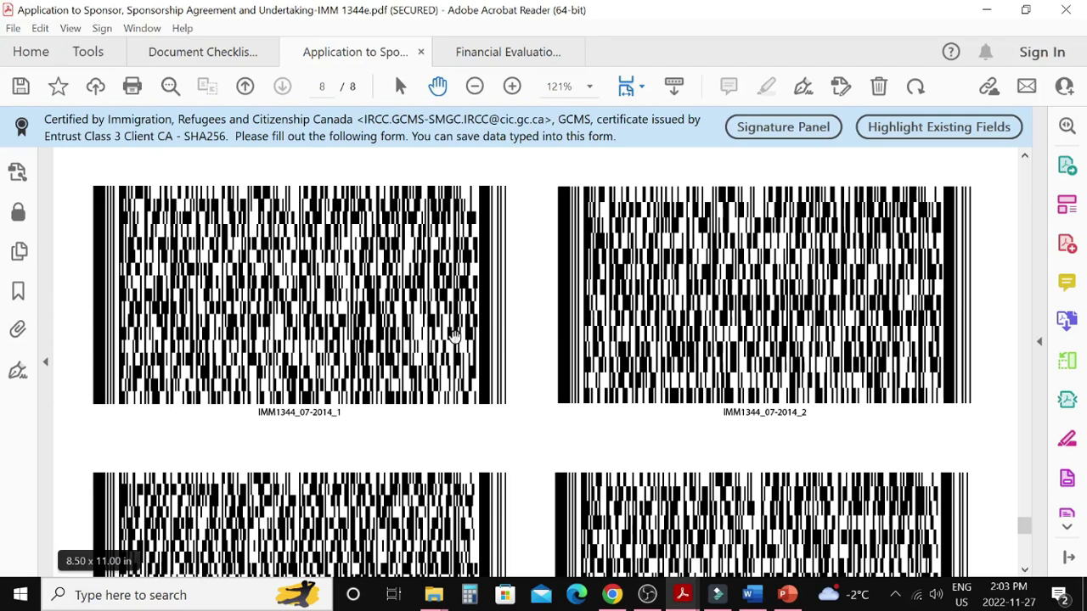
pyautogui.scroll(-5, 455, 337)
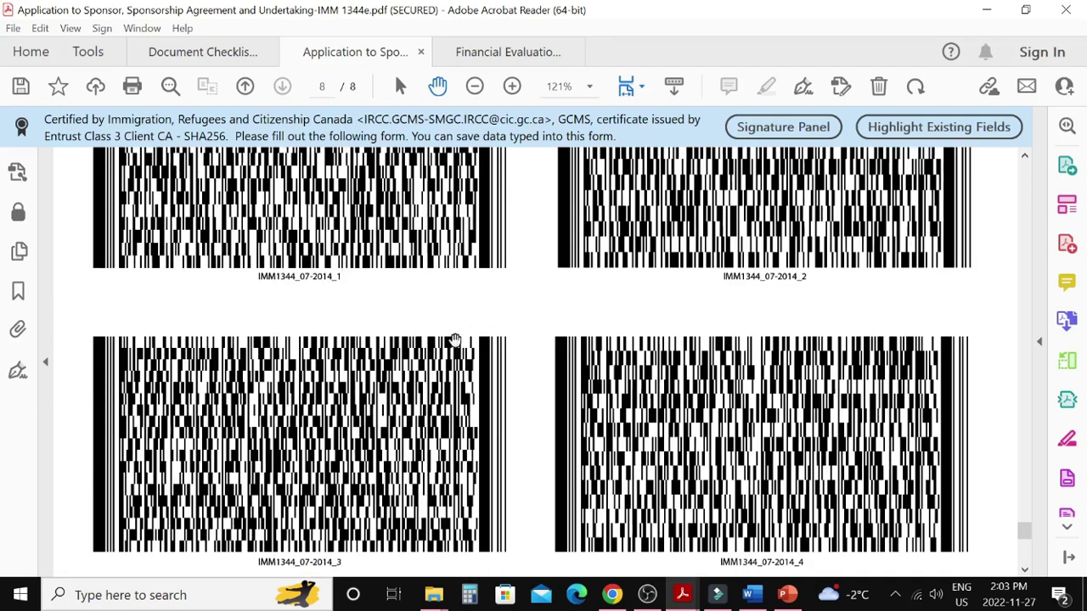
pyautogui.scroll(-3, 451, 344)
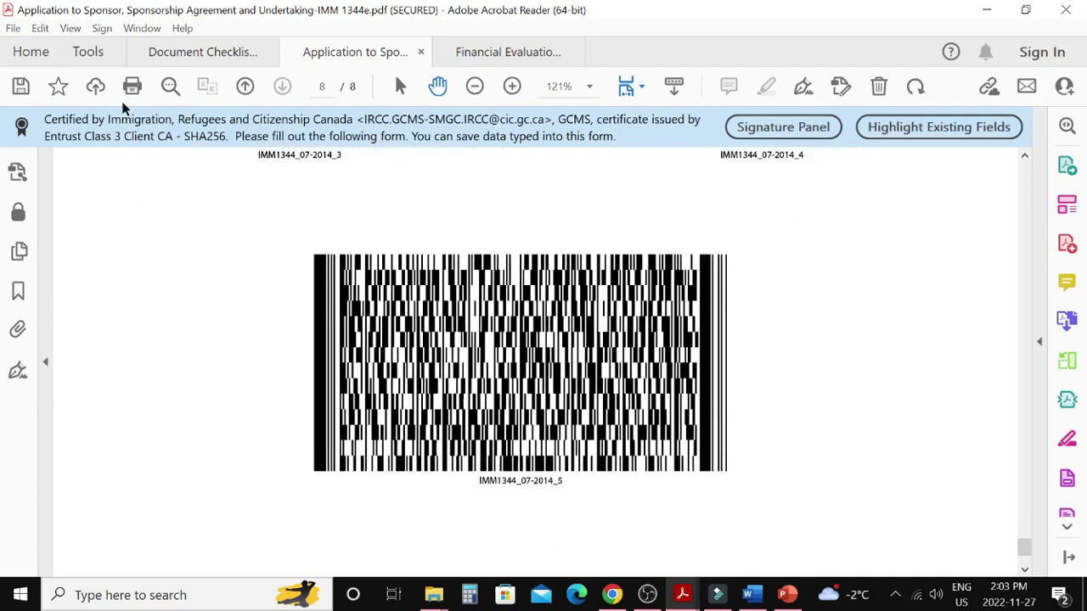